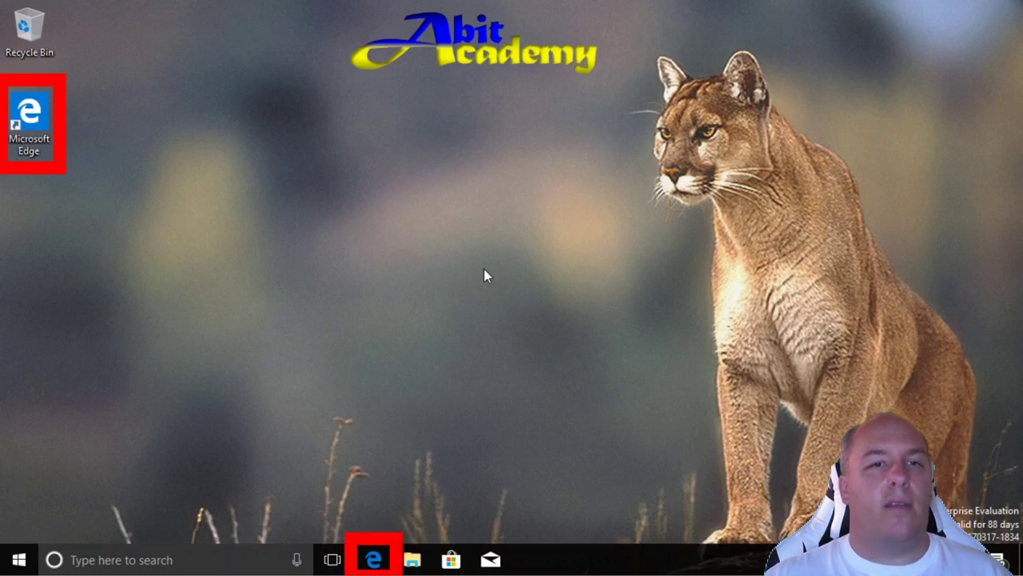
double_click(29, 116)
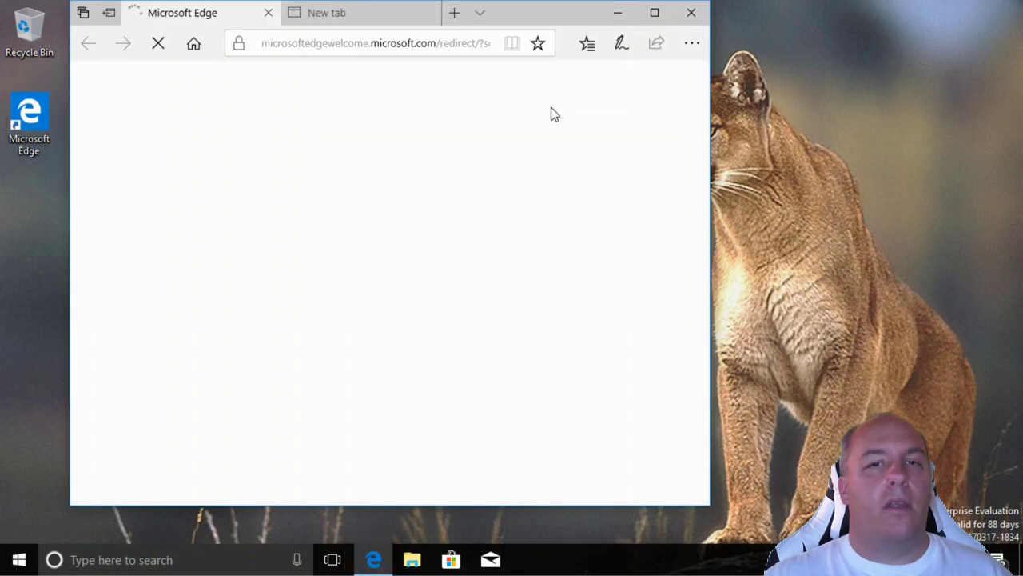
left_click(655, 13)
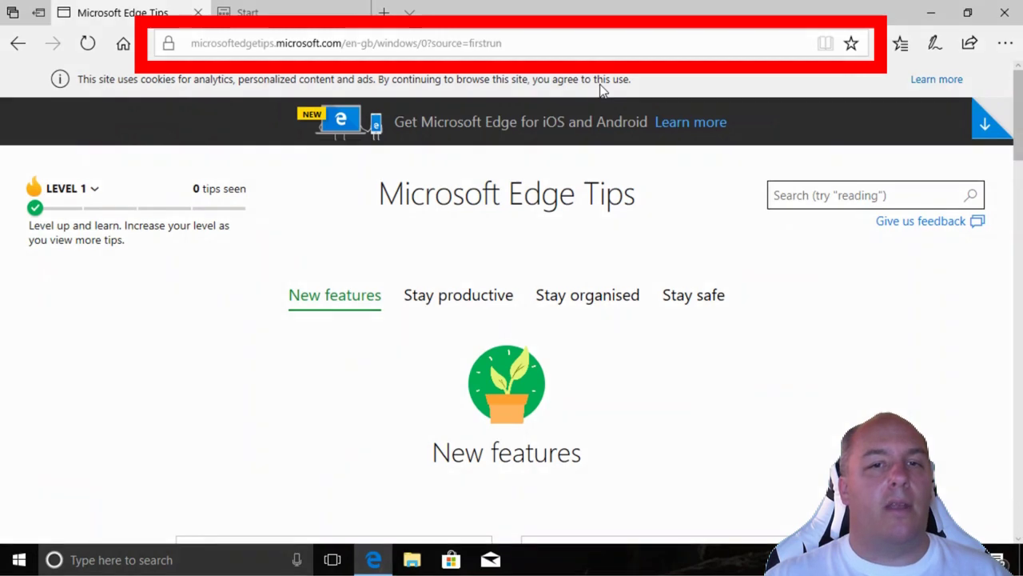
left_click(544, 49)
type("www.go")
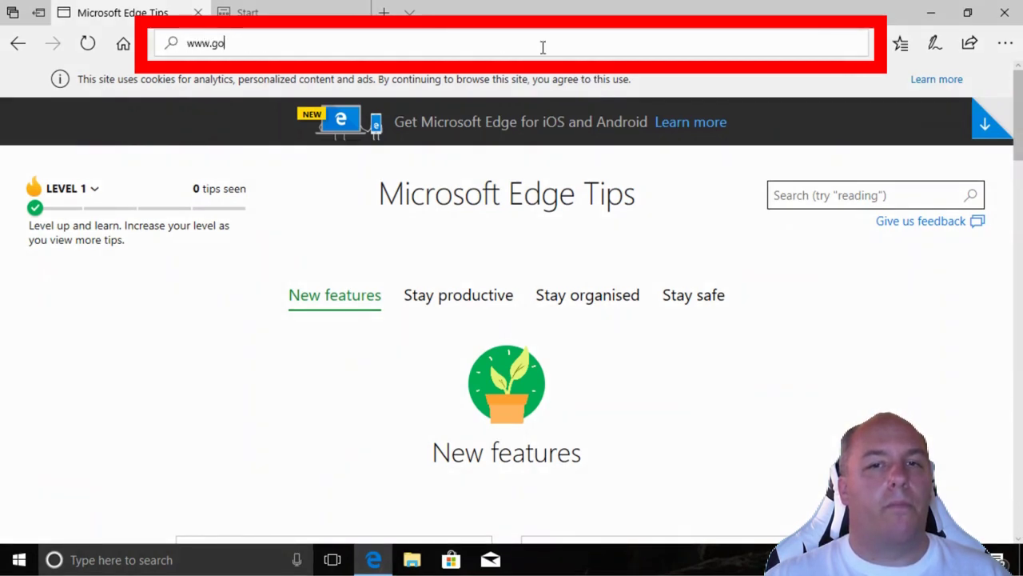
type("ogle.co")
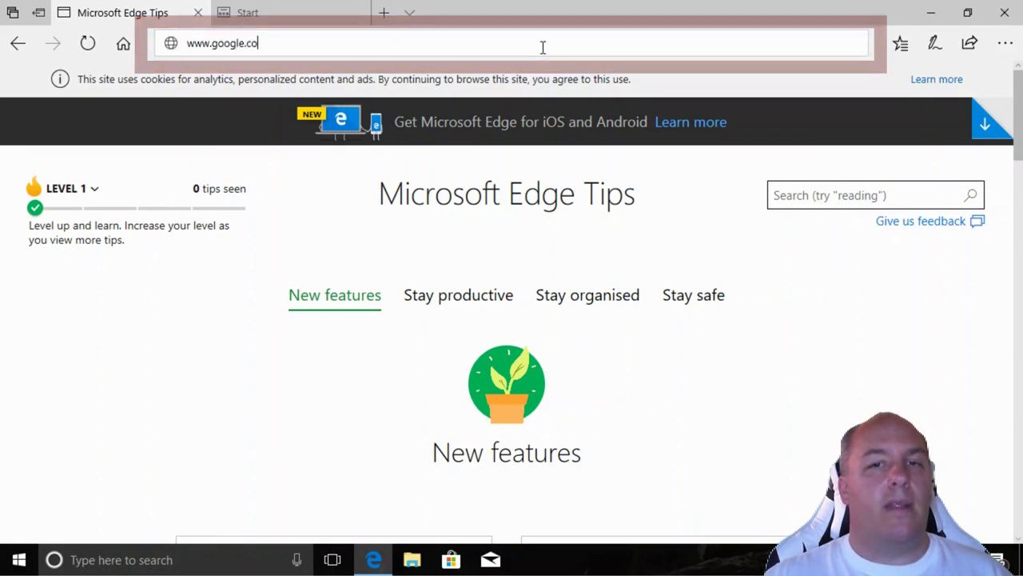
key("Return")
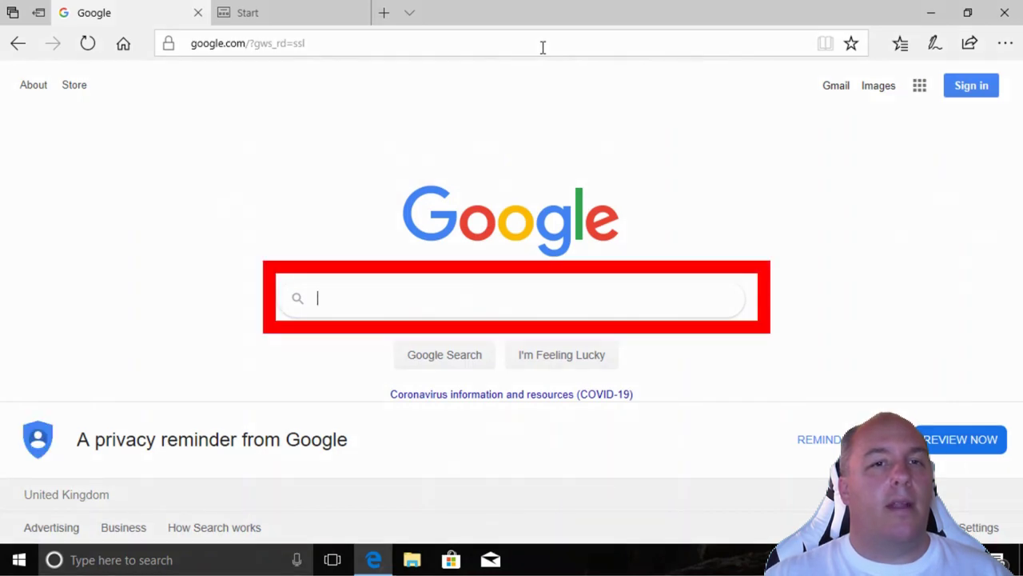
- Search for 'google chrome' and download ChromeSetup.exe from the Chrome download page
type("goo")
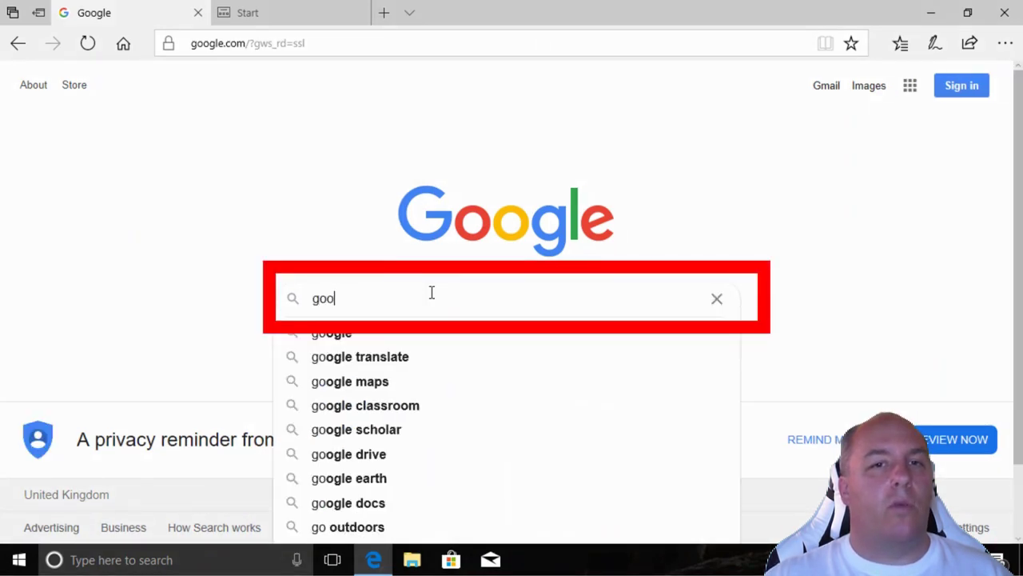
type("gle chrome")
key("Return")
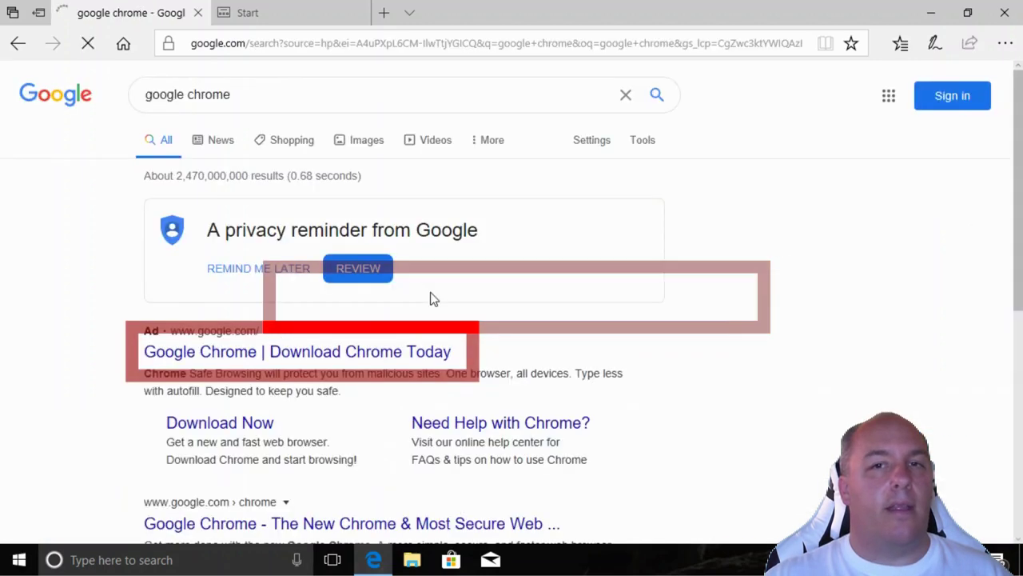
left_click(382, 357)
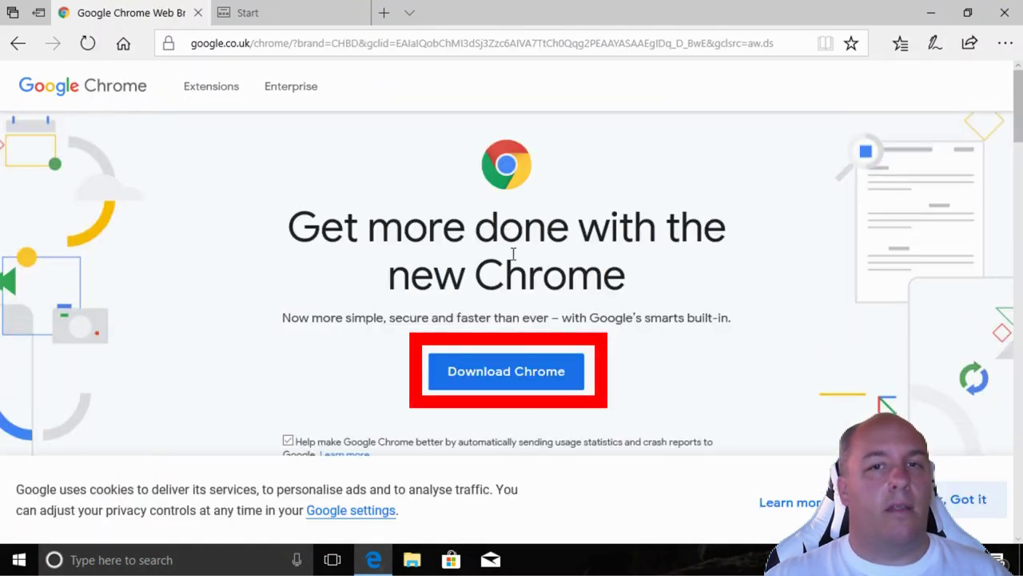
left_click(507, 373)
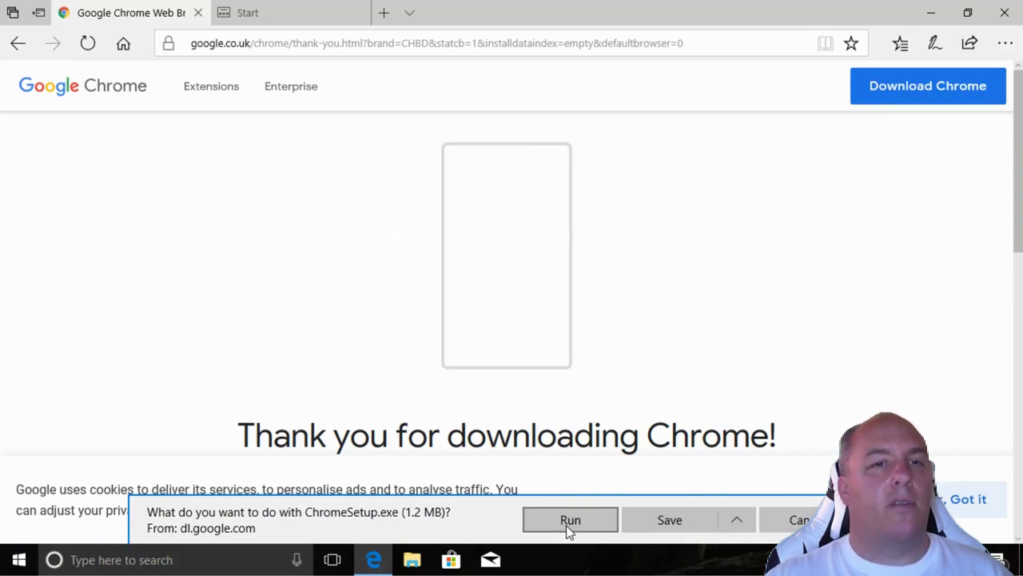
- Run ChromeSetup.exe and approve the Google Update Setup permission prompt to install Chrome
left_click(566, 519)
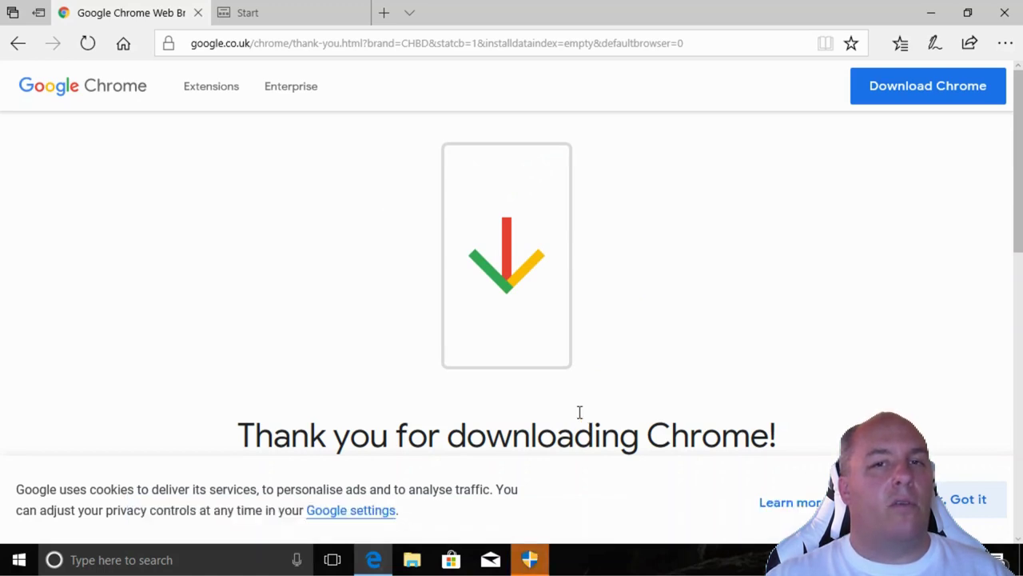
left_click(530, 560)
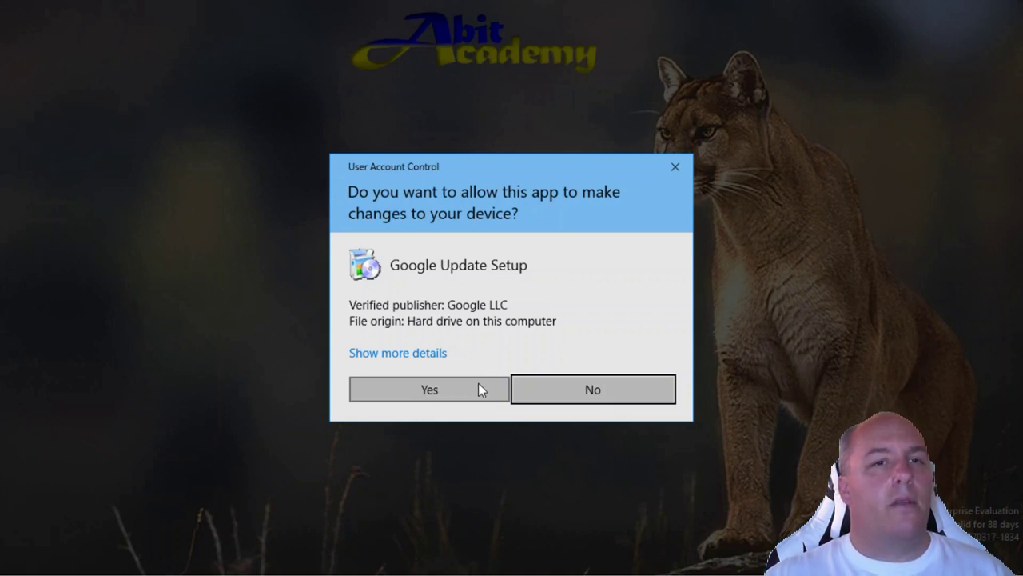
left_click(478, 386)
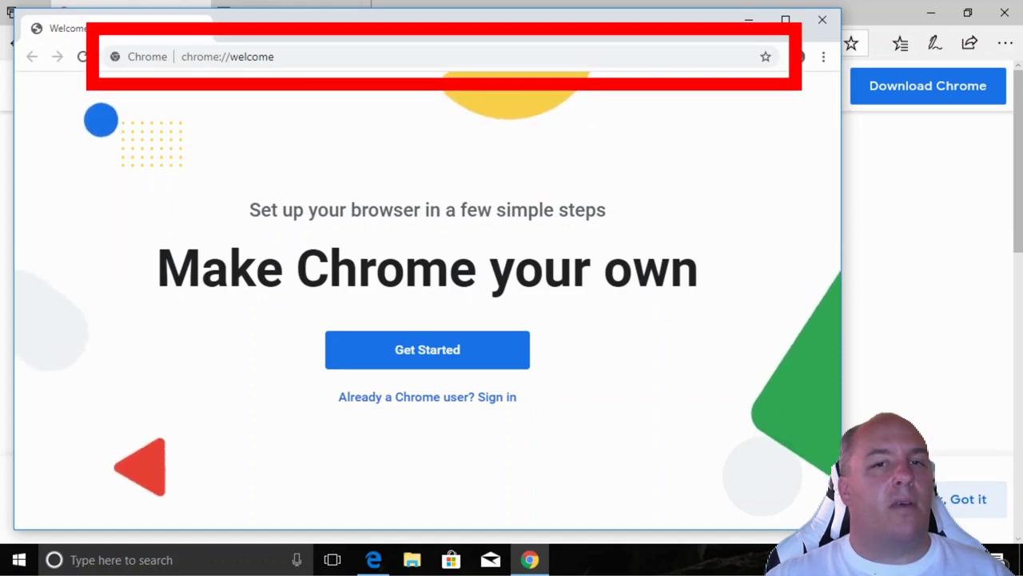
- Search for 'libreoffice' in Chrome and open the LibreOffice website
left_click(389, 61)
type("libreof")
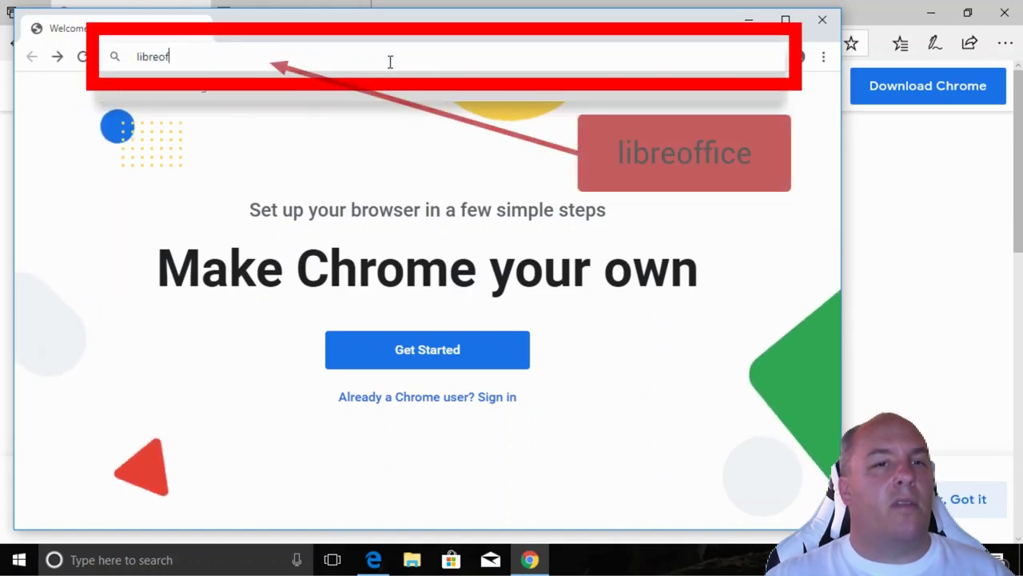
type("fice")
key("Return")
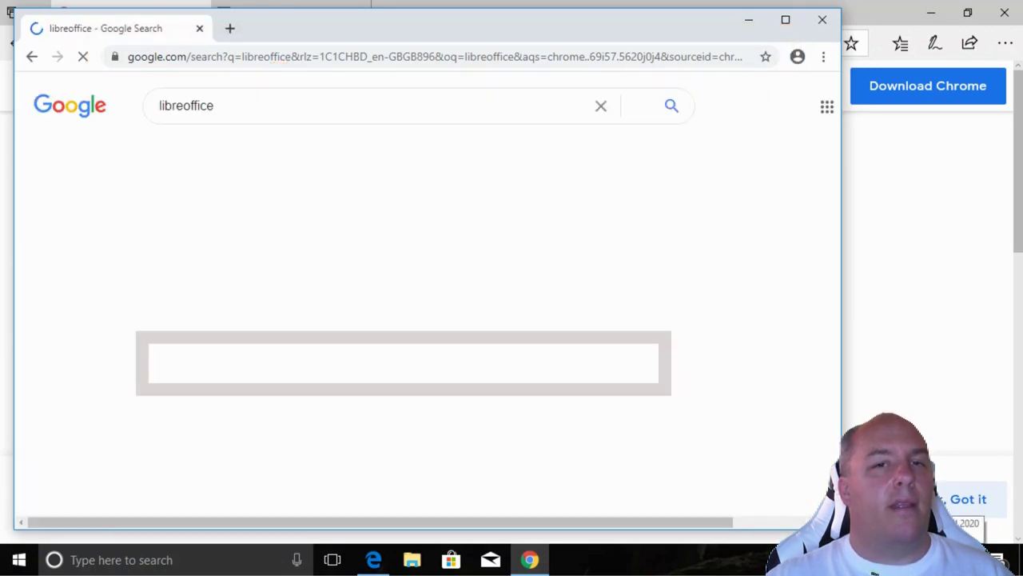
left_click(381, 365)
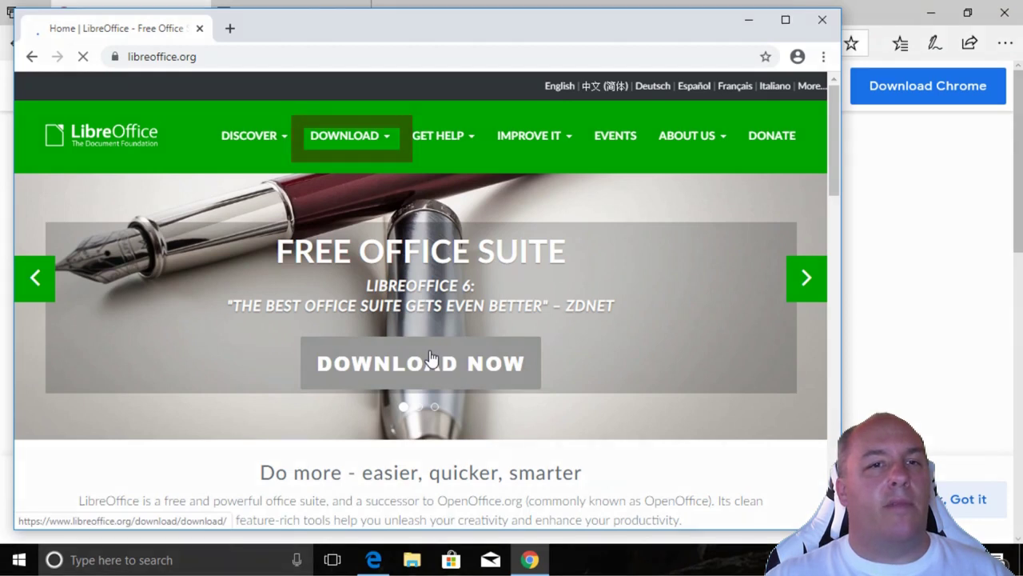
- Go to the LibreOffice 6.4.2 download page, keeping Windows (64-bit) as the operating system
left_click(430, 357)
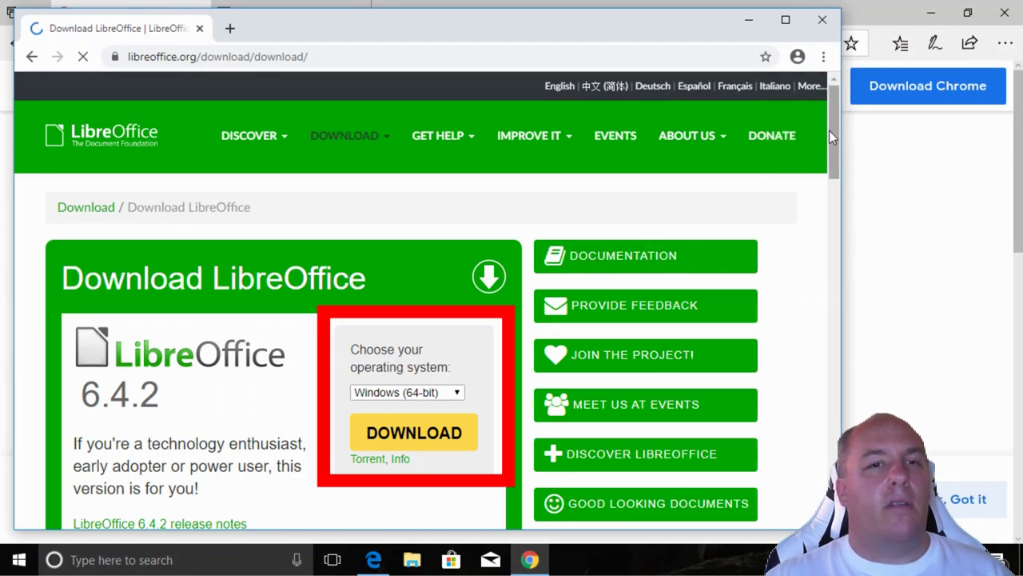
left_click_drag(830, 130, 833, 151)
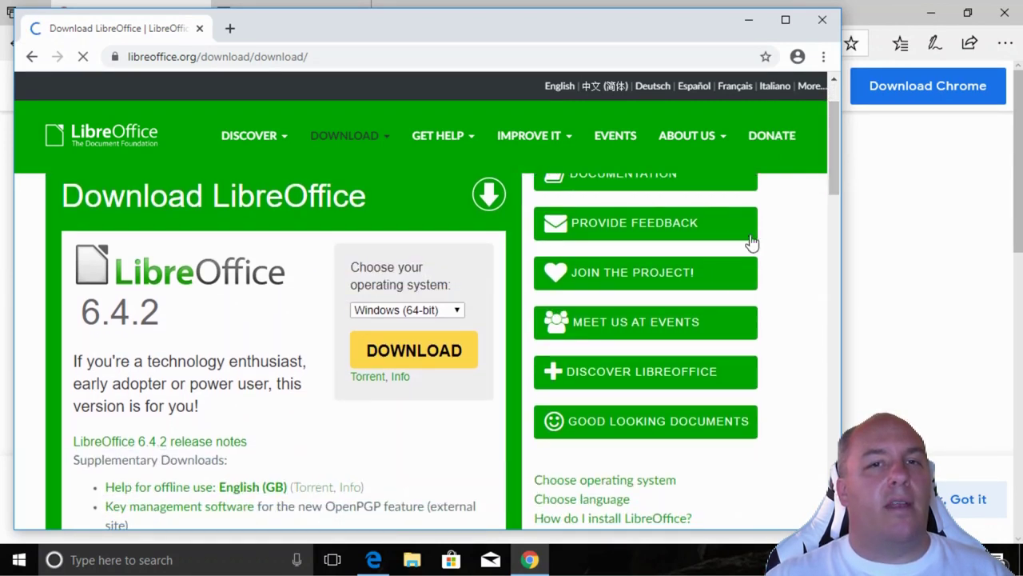
left_click(448, 313)
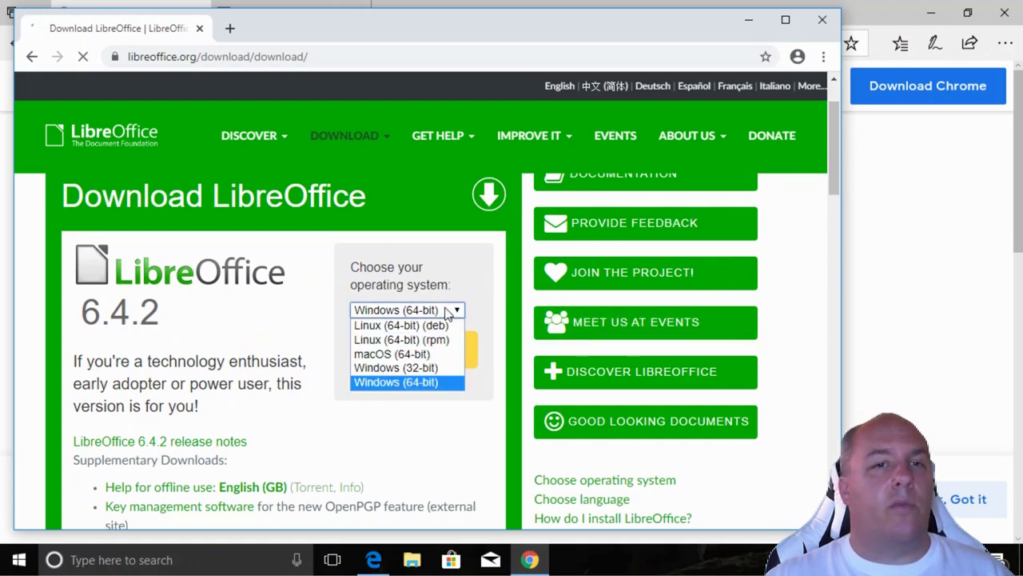
left_click(438, 311)
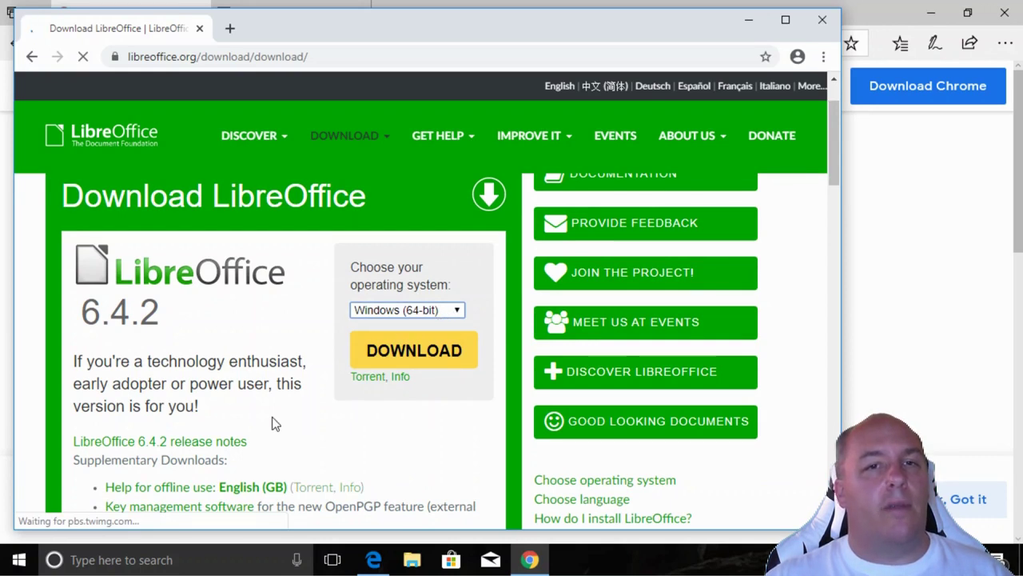
left_click(20, 560)
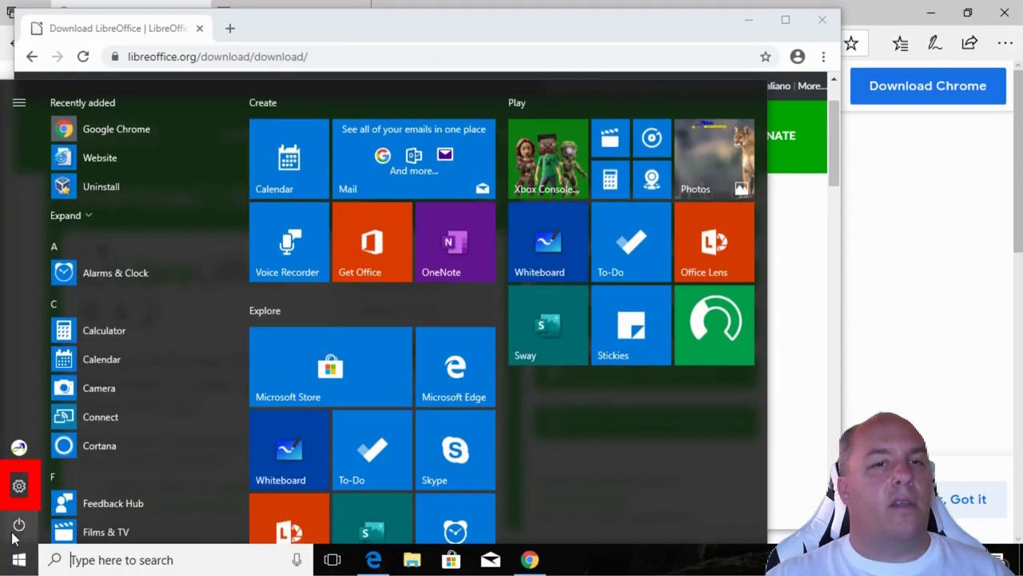
left_click(19, 494)
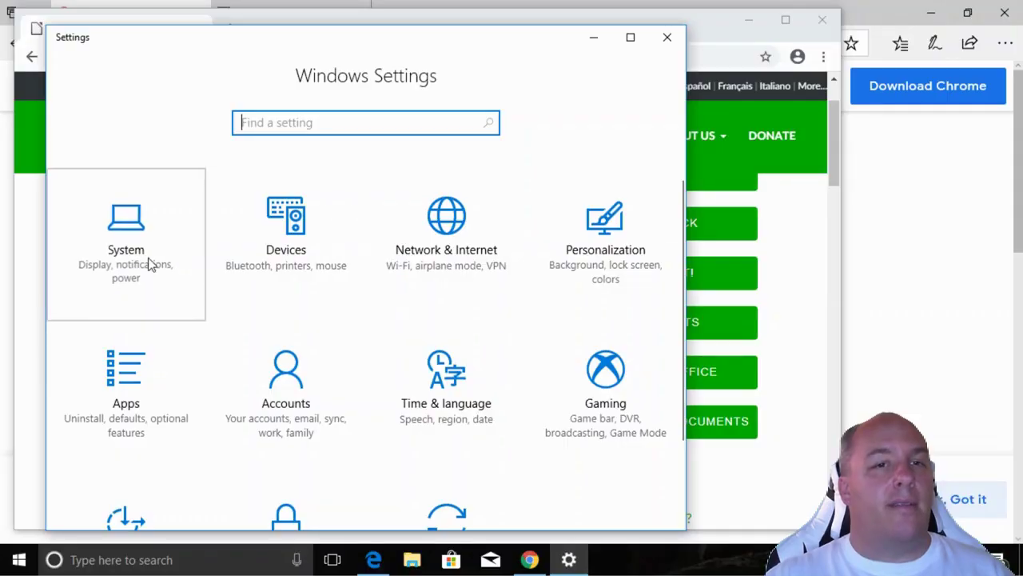
left_click(147, 265)
scroll(272, 360, "down", 3)
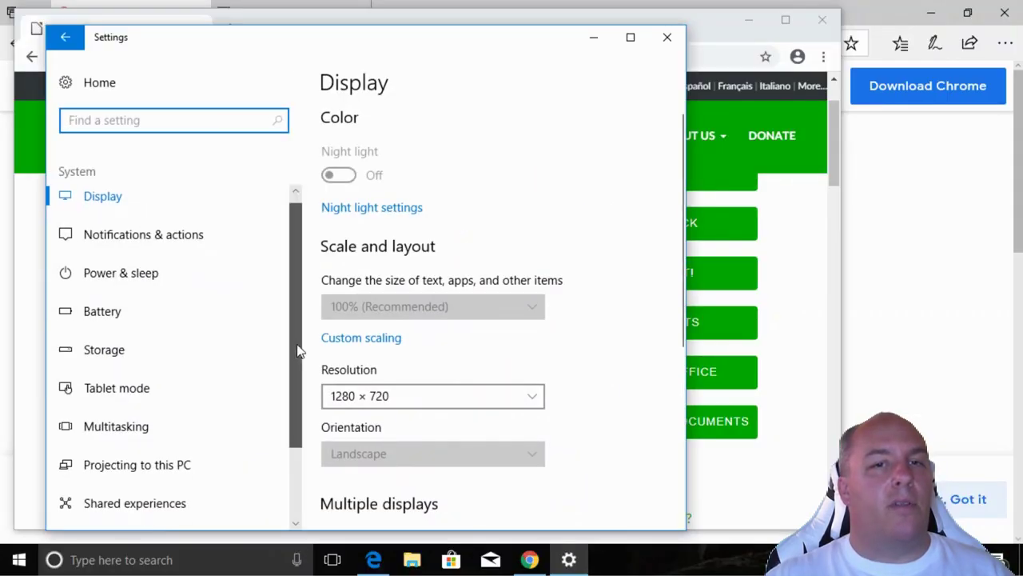
left_click(127, 447)
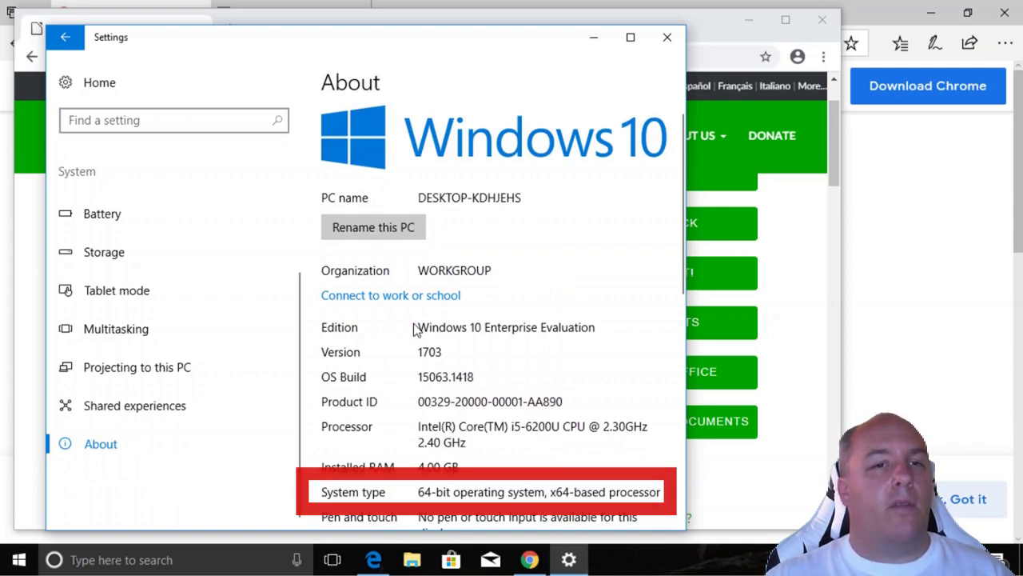
left_click(667, 37)
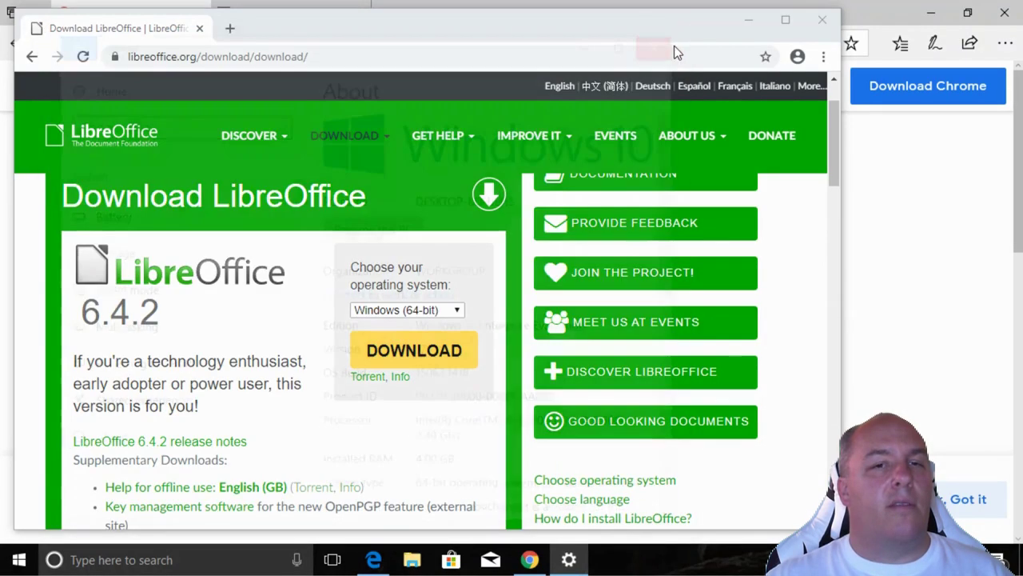
- Keep Windows (64-bit) selected and download LibreOffice_6.4.2_Win_x64.msi (298 MB)
left_click(436, 312)
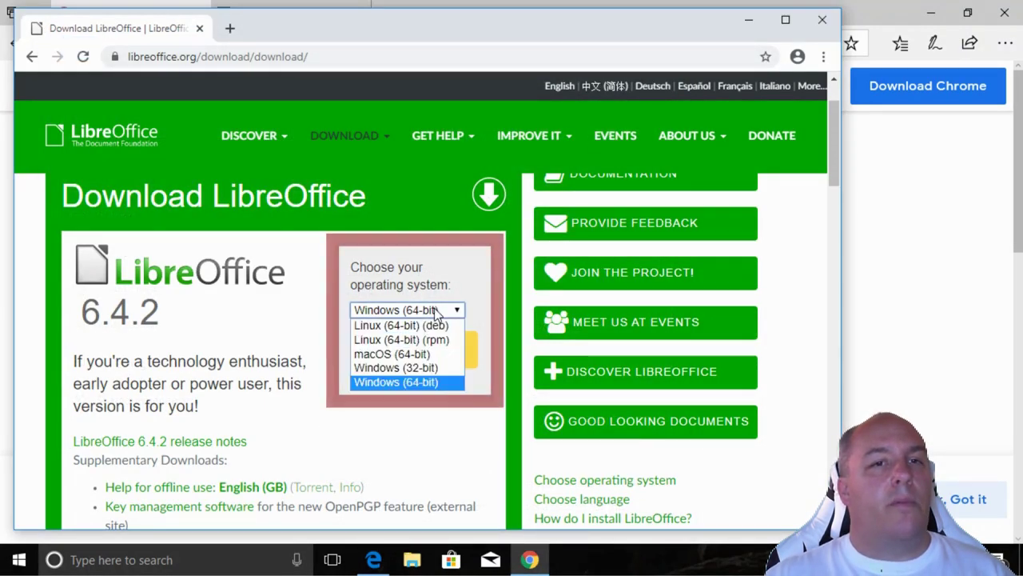
left_click(409, 383)
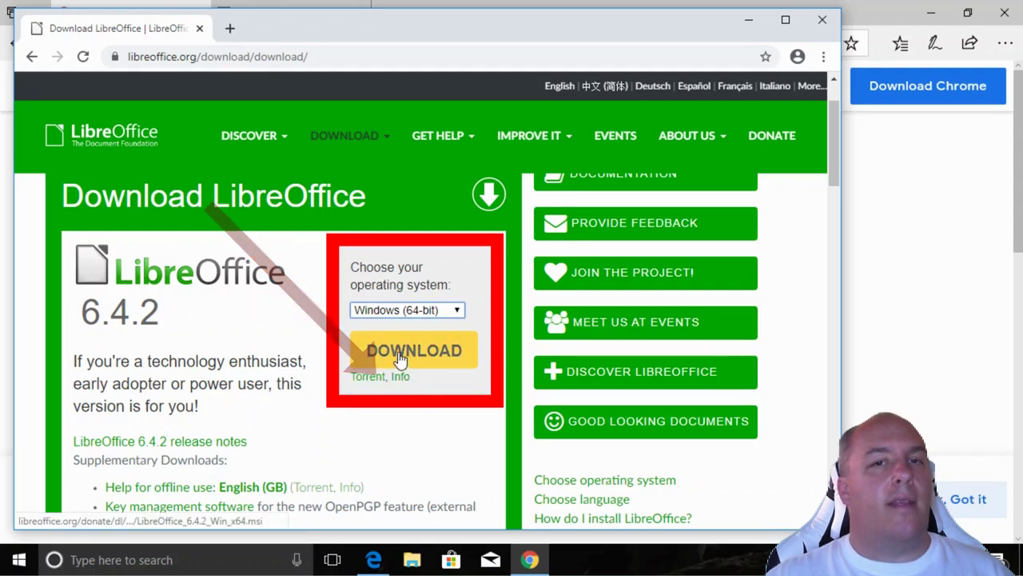
left_click(398, 351)
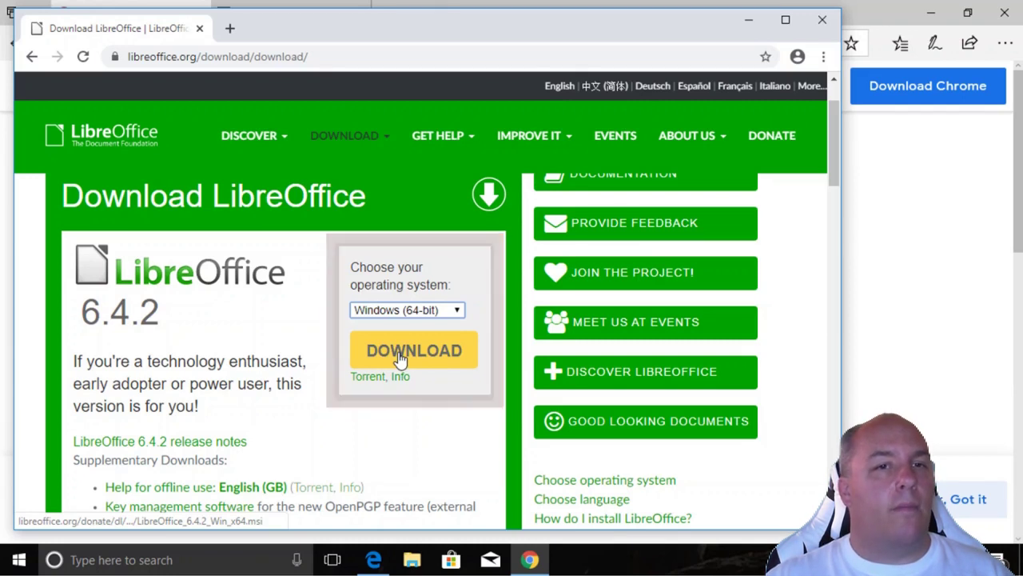
left_click(400, 358)
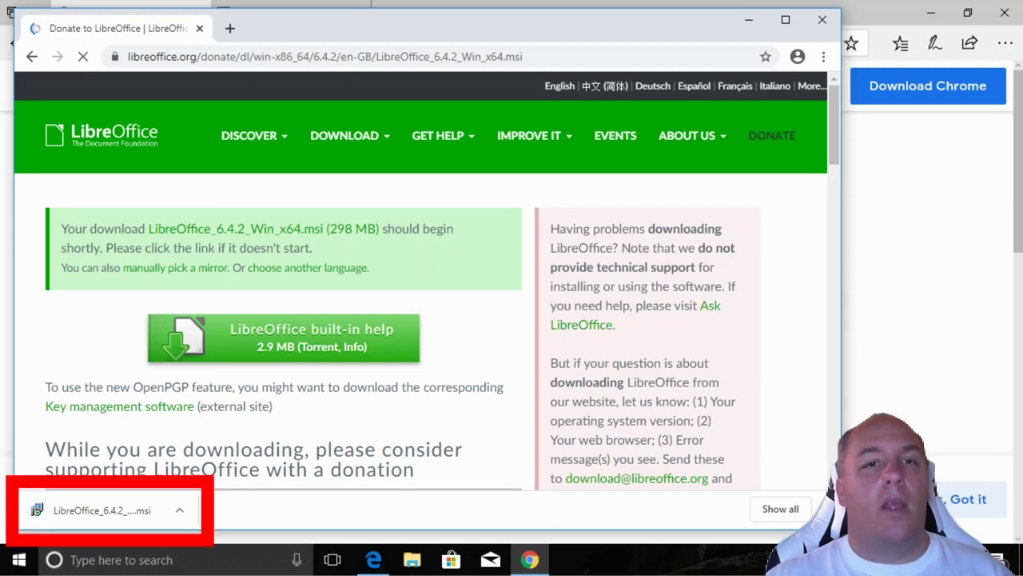
- Launch the LibreOffice .msi and advance with the Typical setup to Ready to Install
left_click(102, 509)
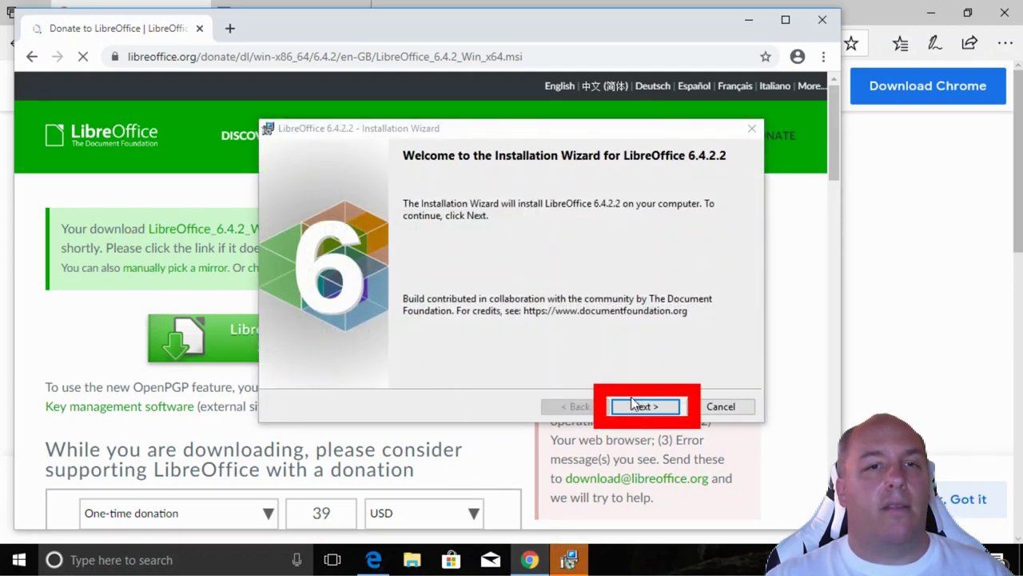
left_click(641, 406)
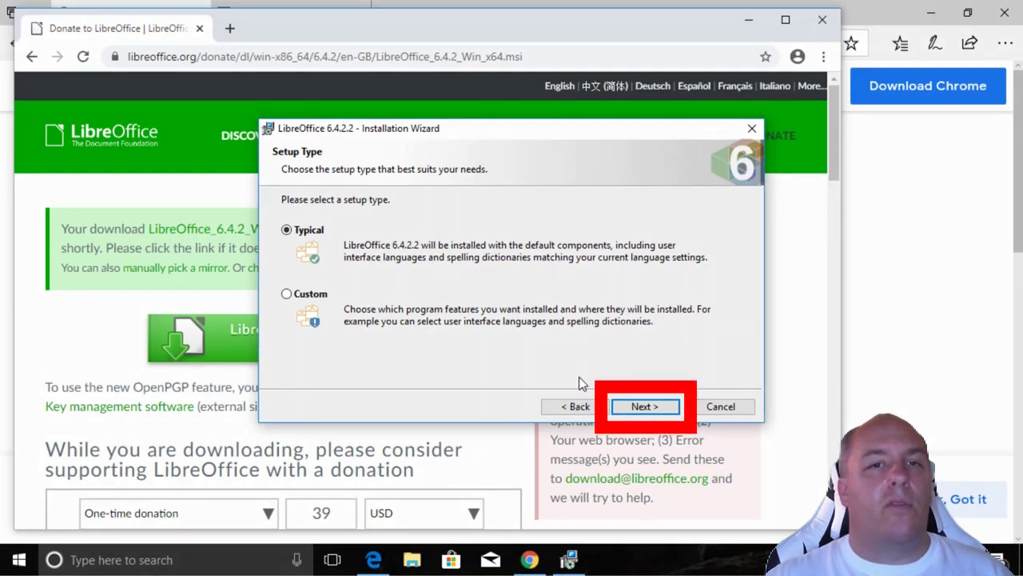
left_click(627, 402)
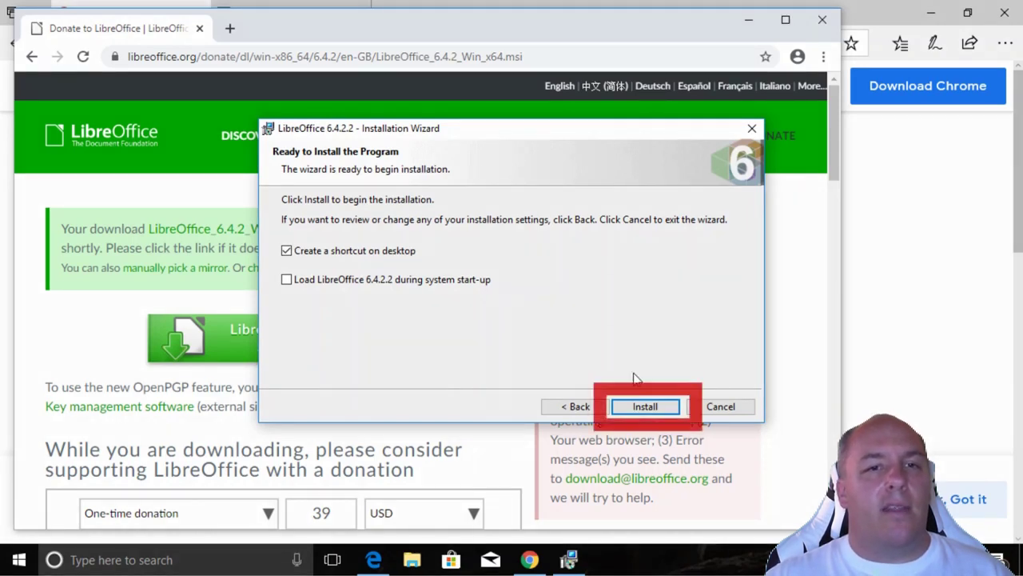
- Install LibreOffice 6.4.2.2, approving the permission prompt, then close the wizard with Finish
left_click(661, 406)
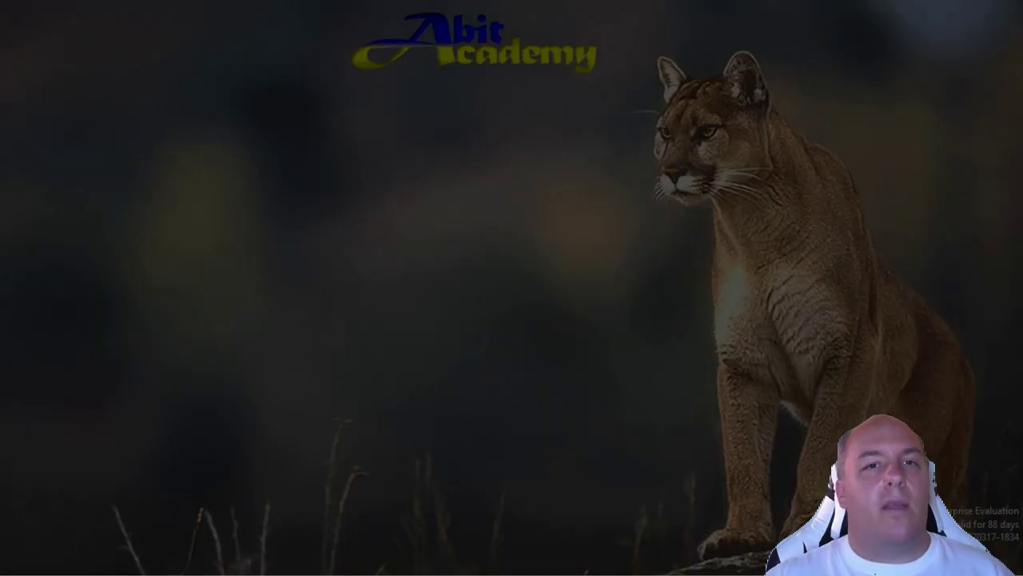
left_click(431, 387)
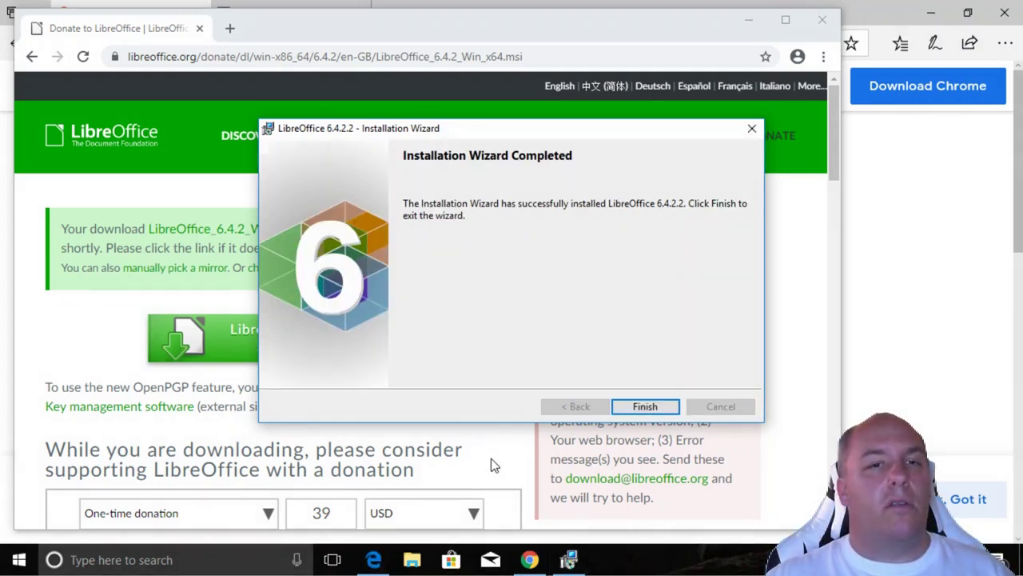
left_click(646, 406)
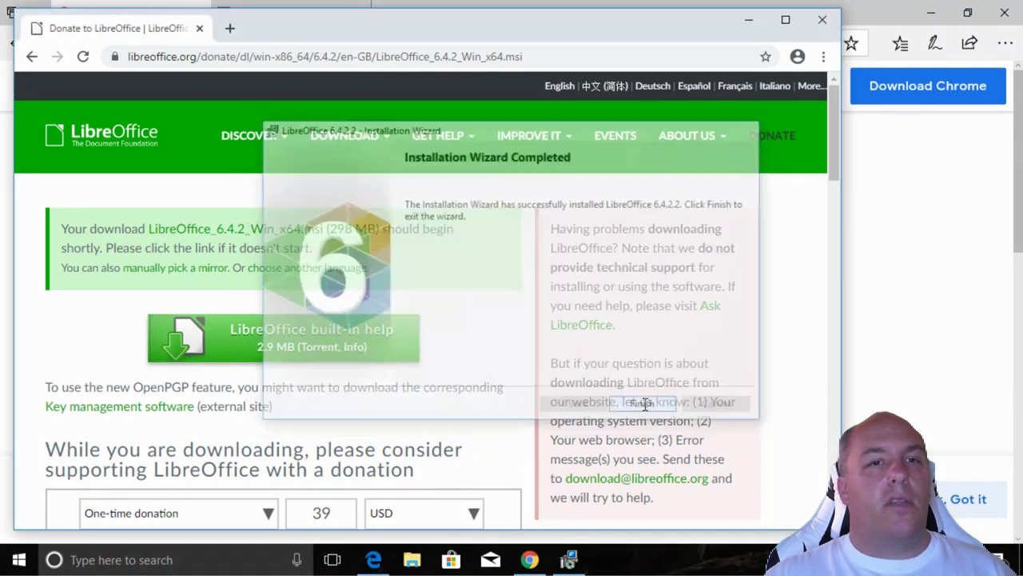
- Close the Chrome window and the Edge window, confirming Close all tabs
left_click(823, 19)
left_click(1005, 13)
left_click(459, 329)
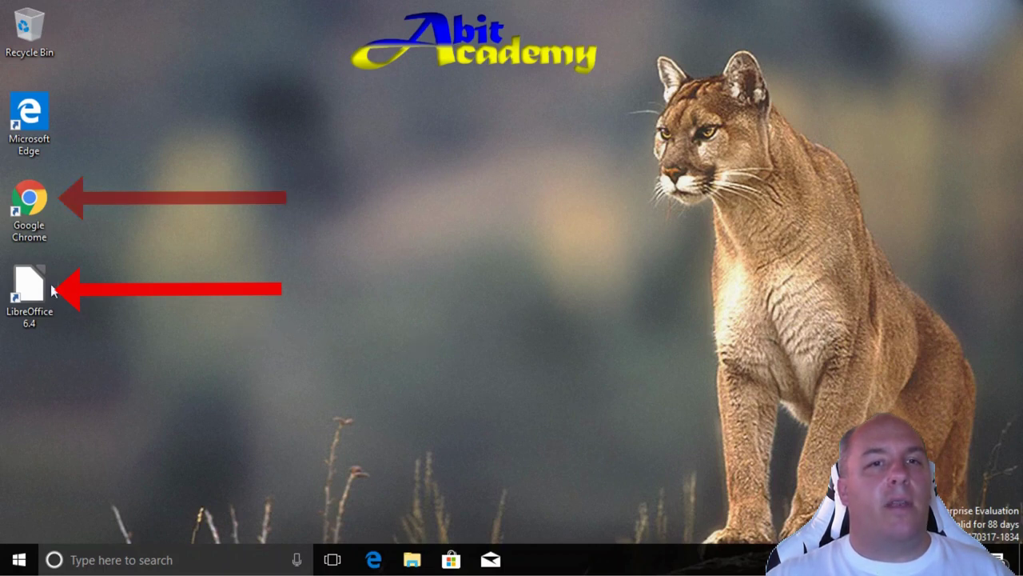
- Expand the LibreOffice 6.4 group in the Start menu to view its apps
left_click(28, 292)
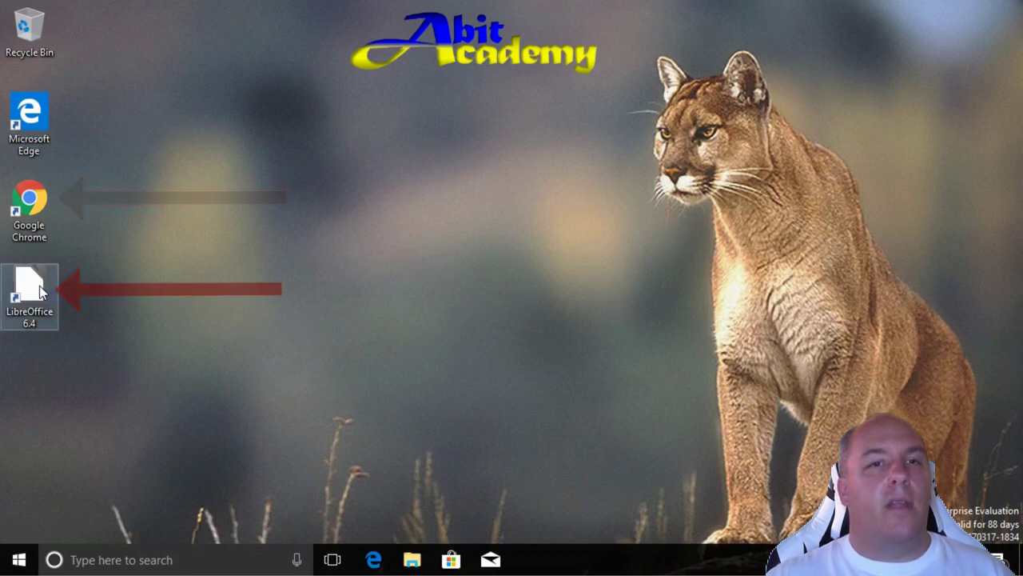
left_click(13, 562)
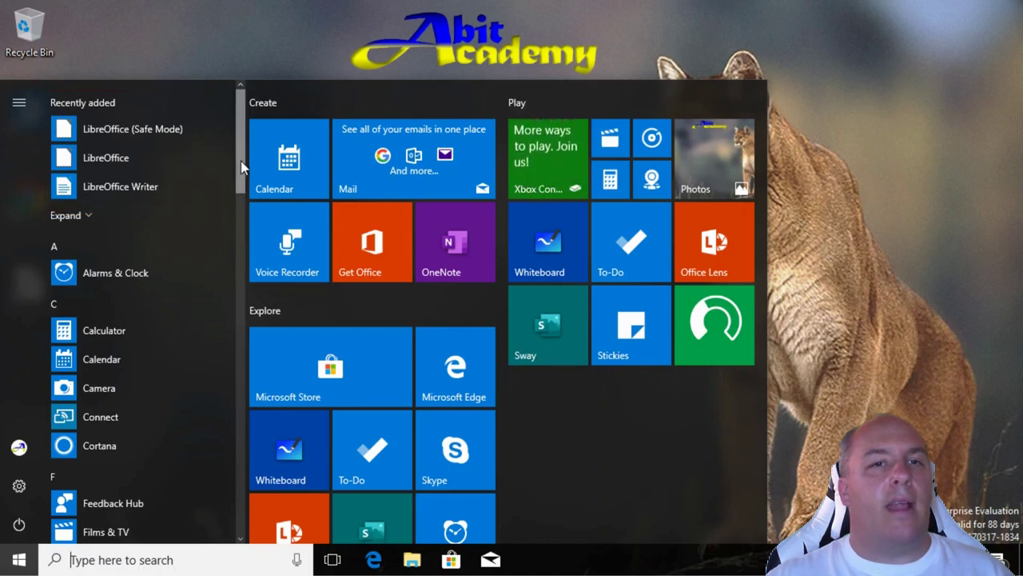
left_click_drag(241, 161, 258, 261)
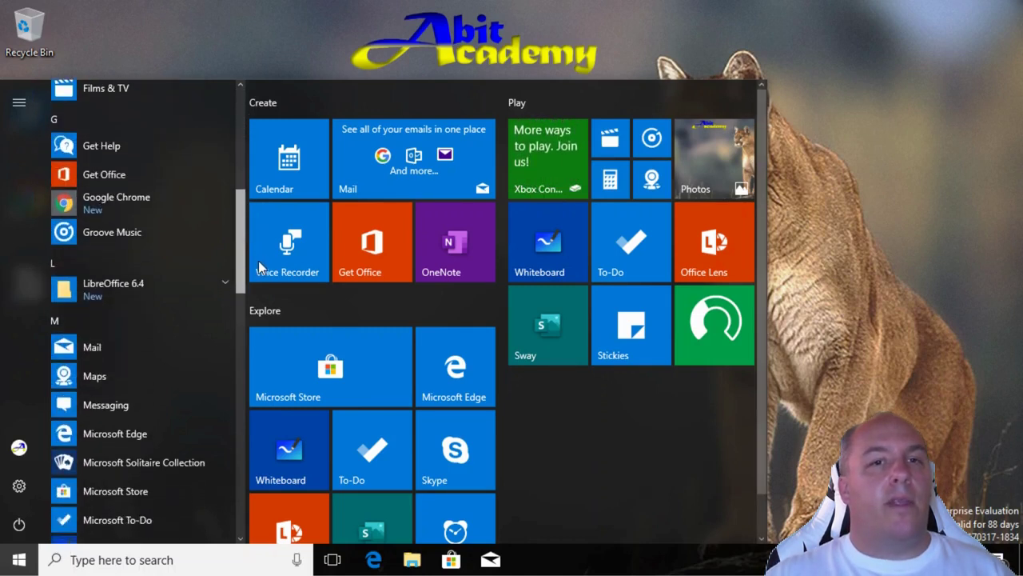
left_click(221, 280)
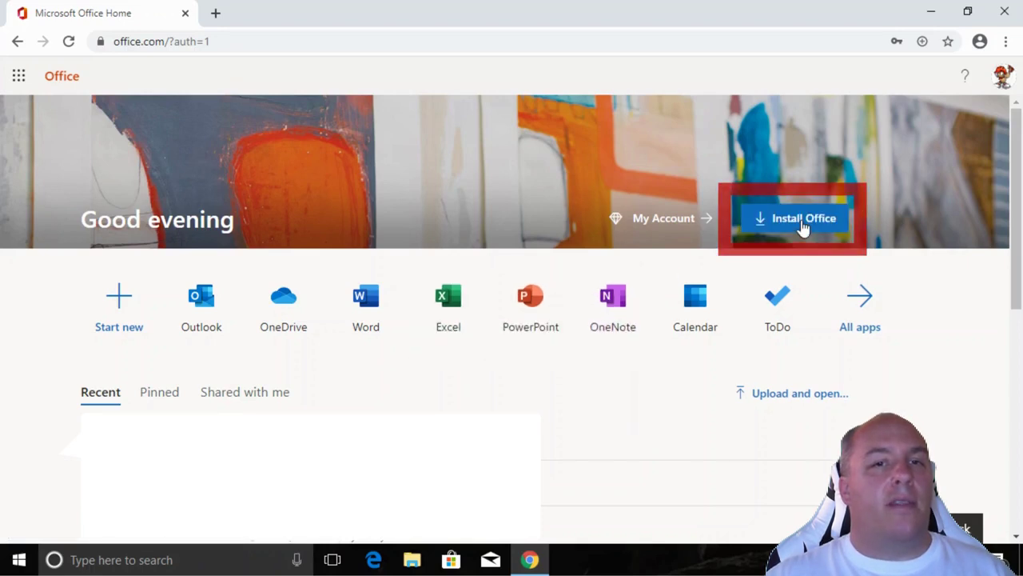
- Download the Office 365 Home installer (5.3 MB) from the Installs page and run it
left_click(802, 220)
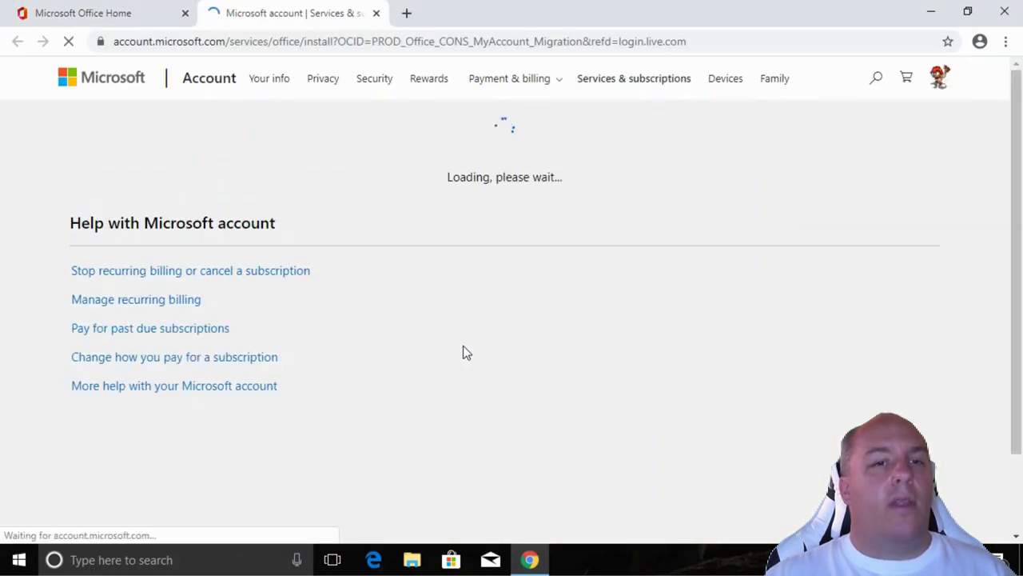
scroll(896, 270, "down", 2)
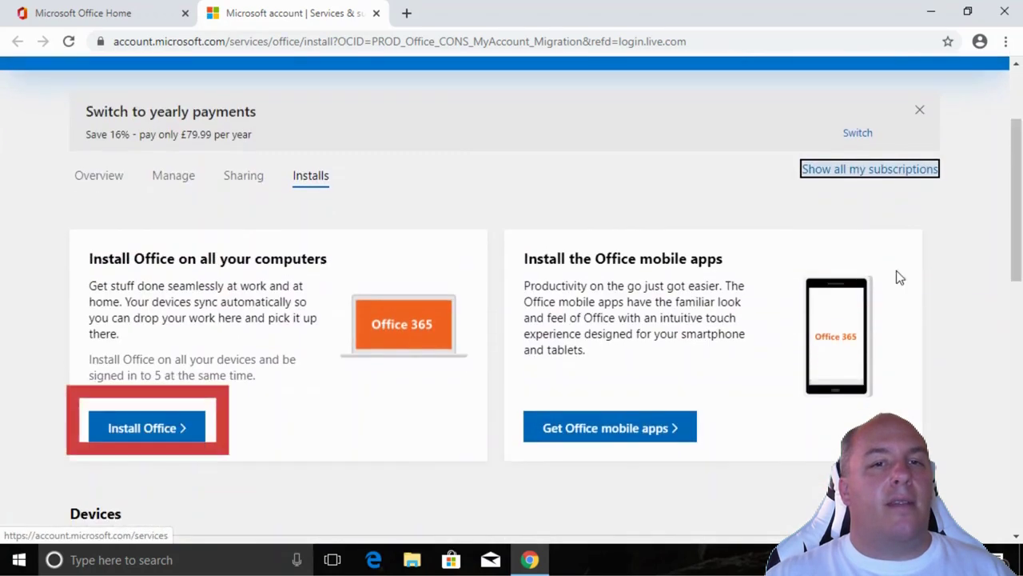
left_click(151, 427)
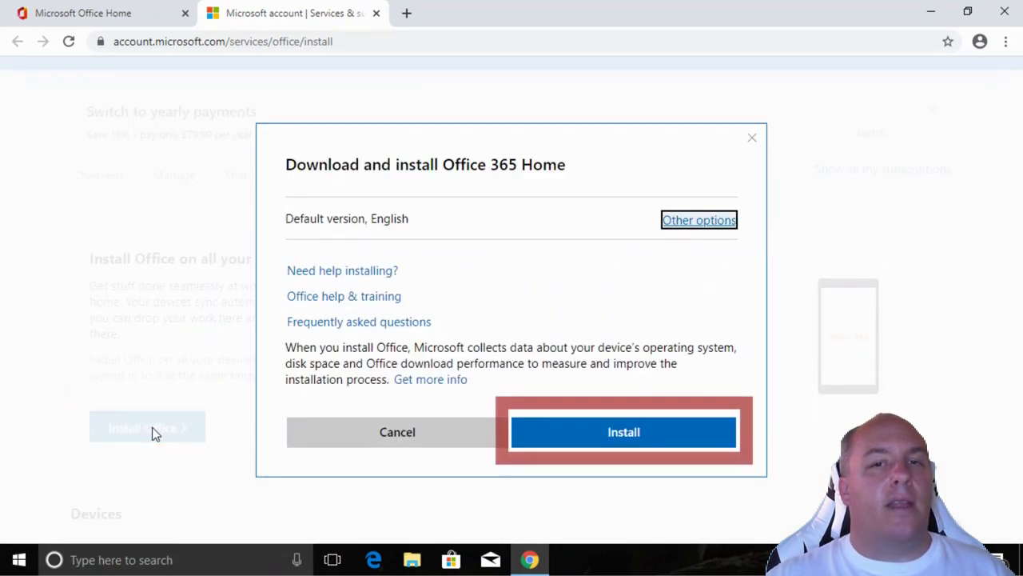
left_click(621, 428)
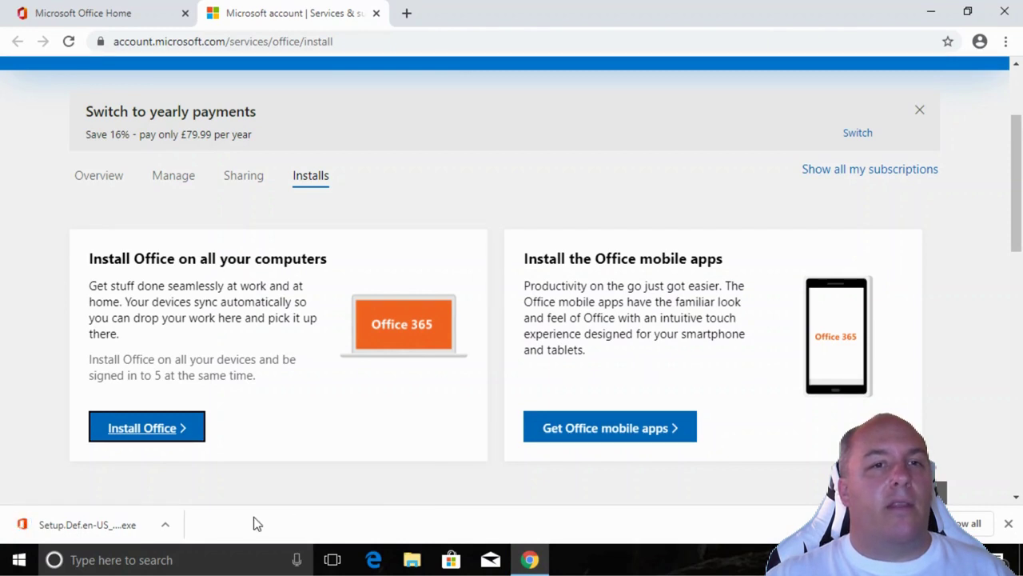
left_click(118, 525)
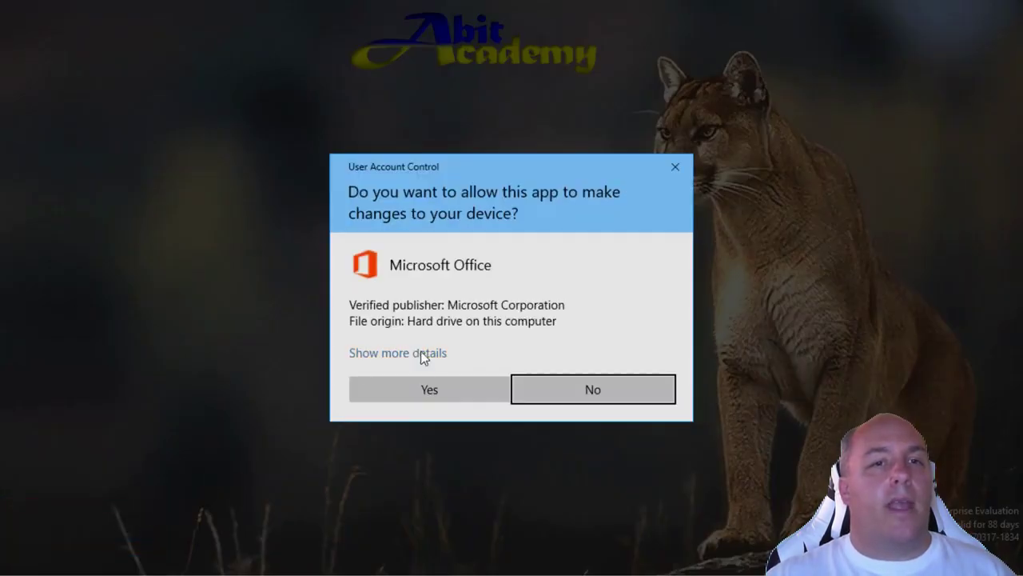
- Approve Office setup's permission prompt, then close the 'You're all set!' message when installation finishes
left_click(432, 389)
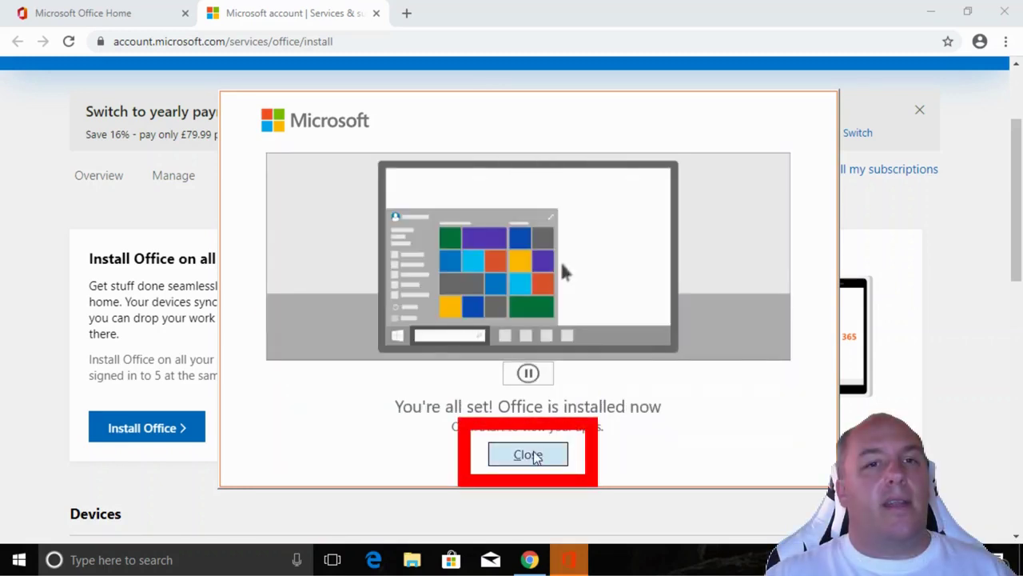
left_click(535, 455)
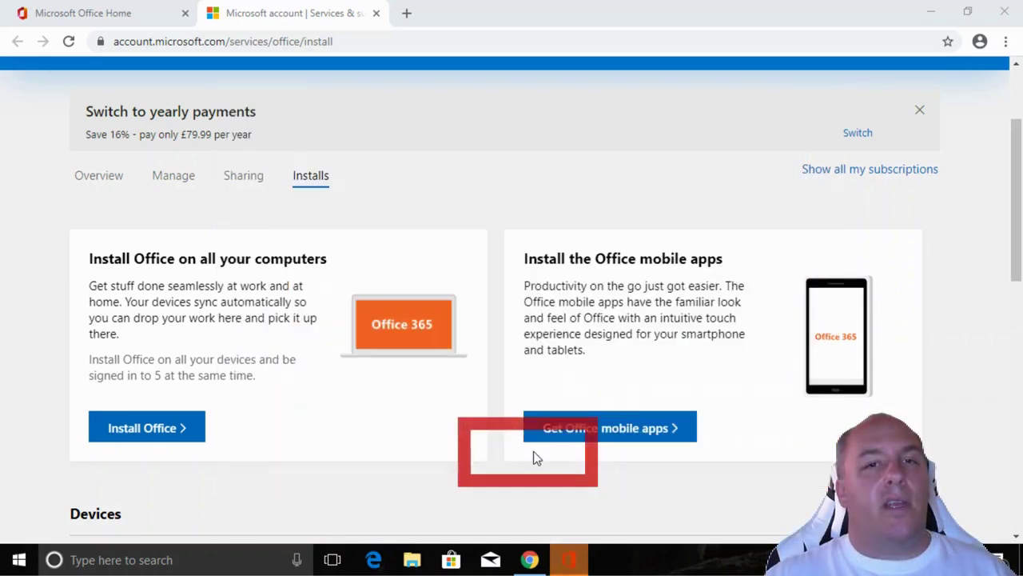
- Close Chrome, then scroll the Start menu to W and expand Windows System to show Command Prompt and Task Manager
left_click(1006, 20)
left_click(18, 561)
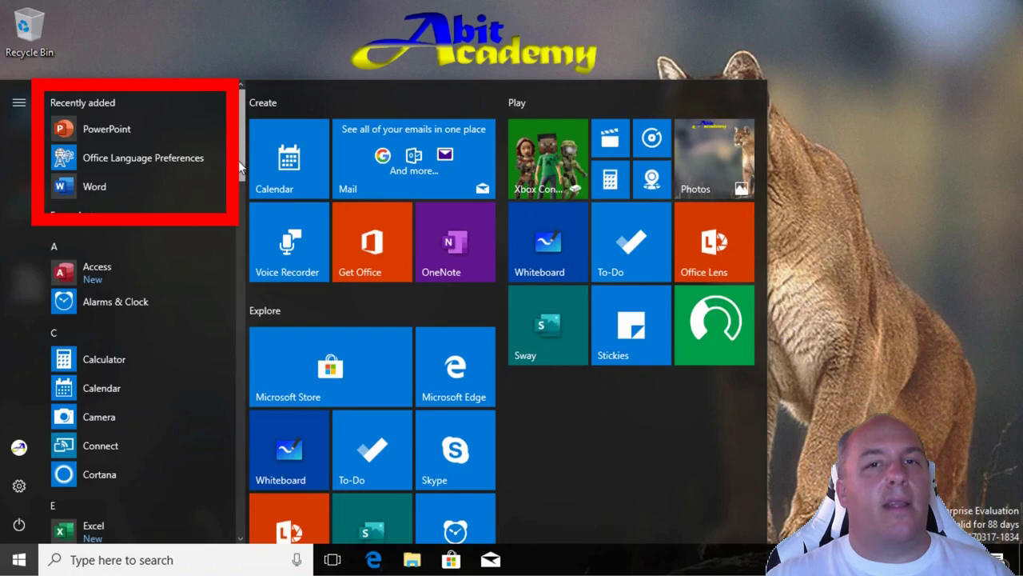
mouse_move(239, 161)
left_mouse_down()
mouse_move(248, 191)
mouse_move(222, 411)
mouse_move(251, 199)
mouse_move(293, 510)
left_mouse_up()
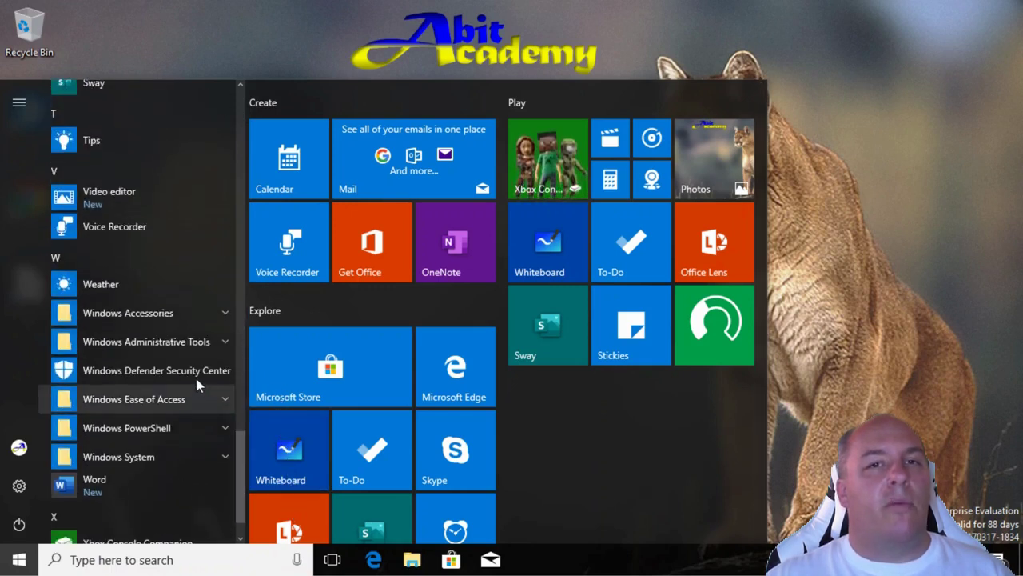
left_click(132, 460)
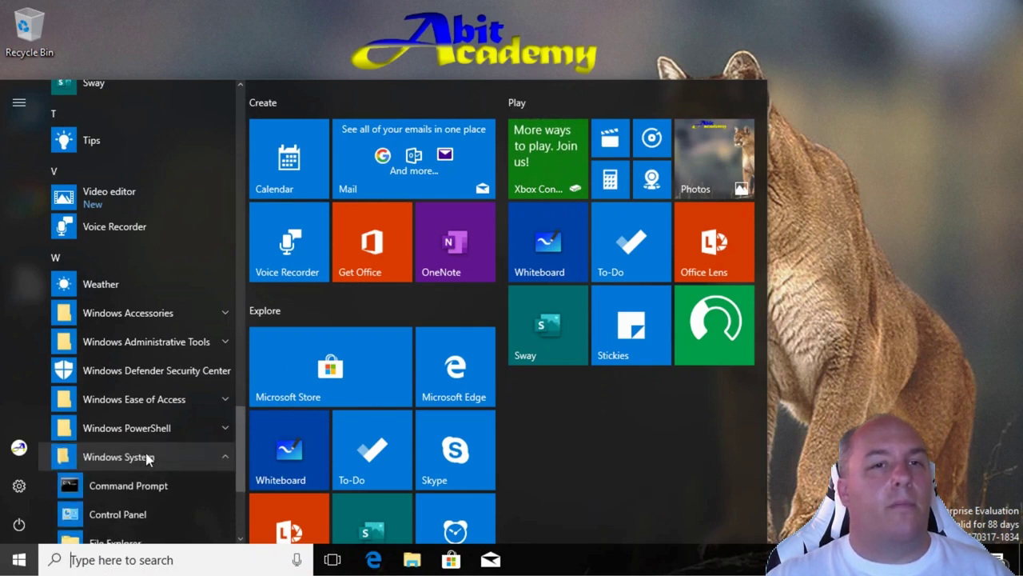
left_click_drag(240, 437, 244, 470)
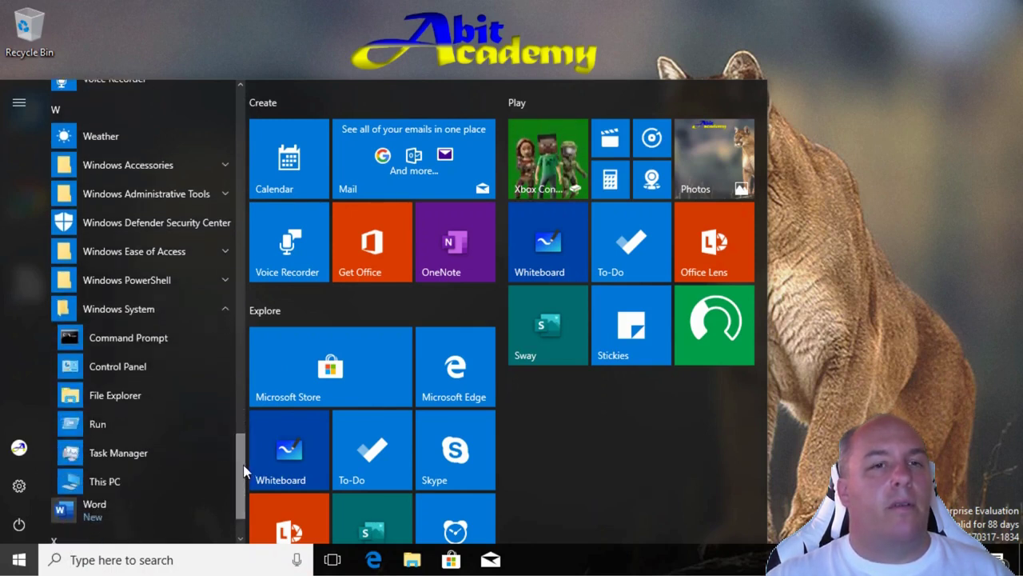
- Open Control Panel's Uninstall a program list and move its window aside
left_click(128, 377)
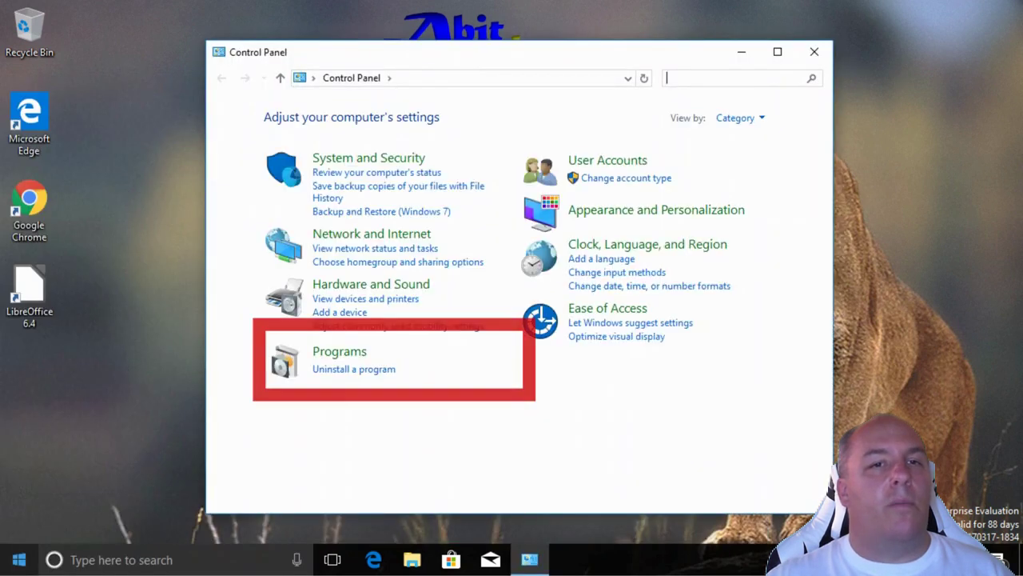
left_click(386, 371)
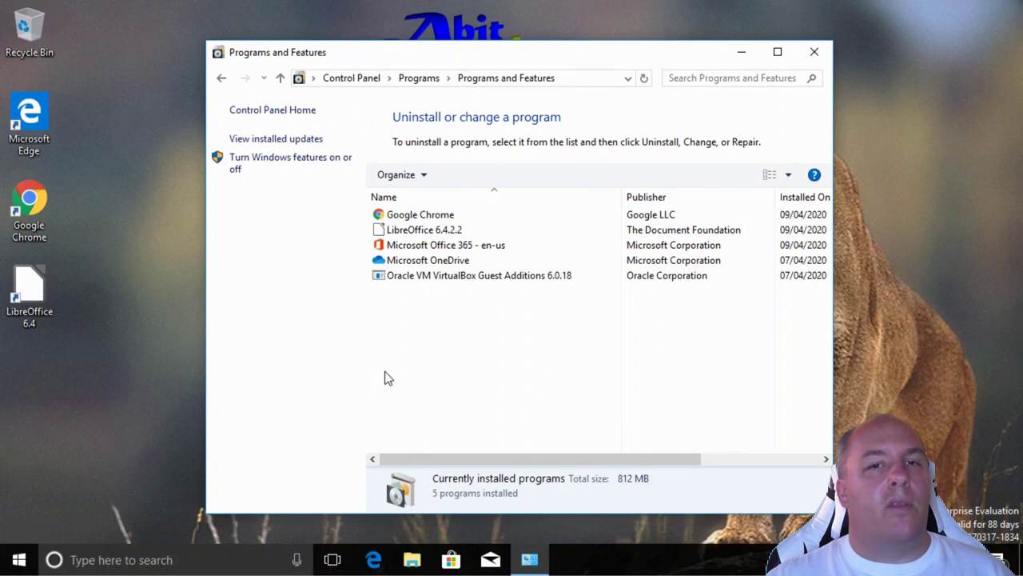
left_click_drag(388, 54, 185, 19)
- Open Settings > Apps & features beside it and scroll down to LibreOffice 6.4.2.2
left_click(18, 565)
left_click(9, 498)
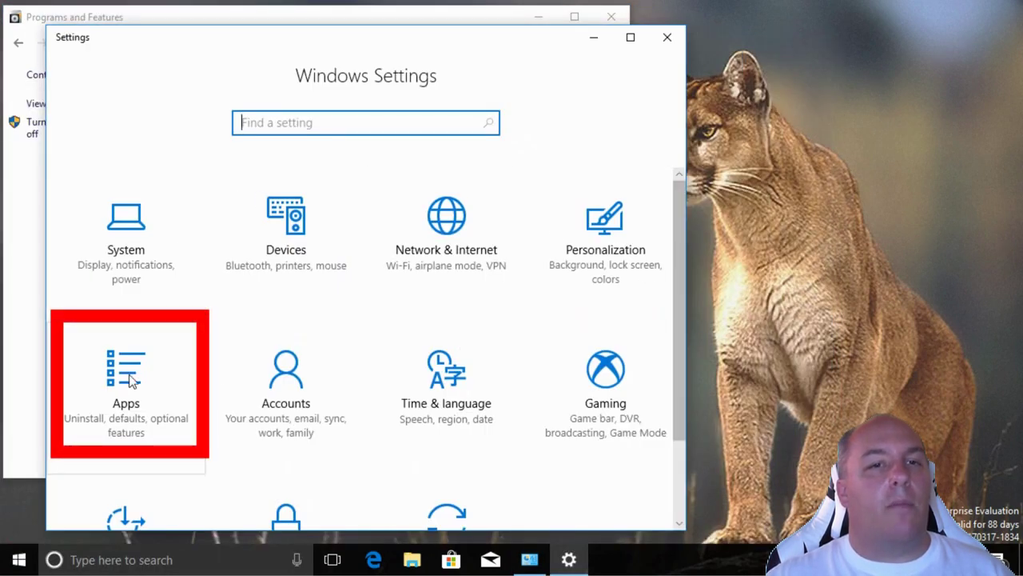
left_click(128, 380)
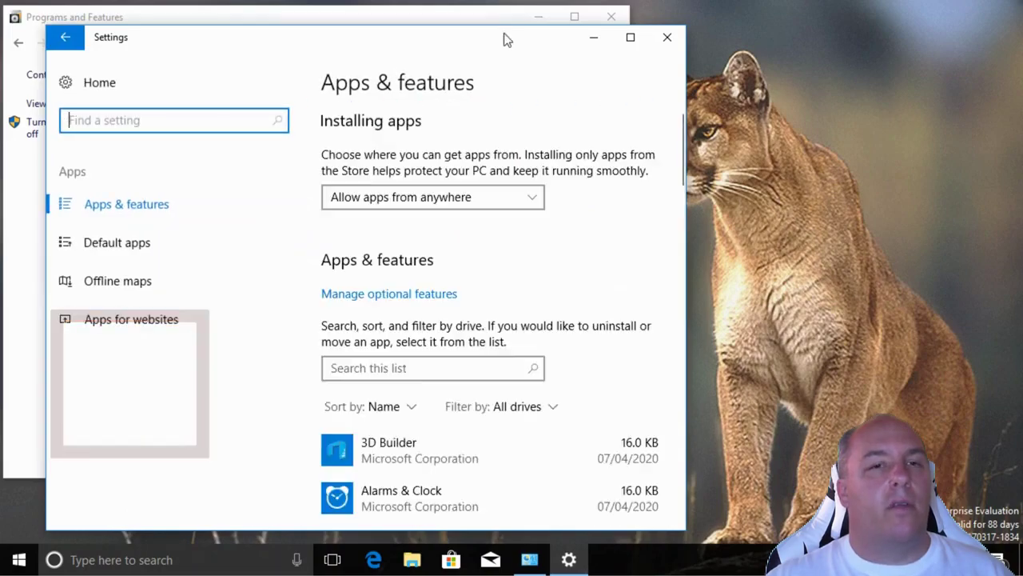
left_click_drag(504, 34, 837, 19)
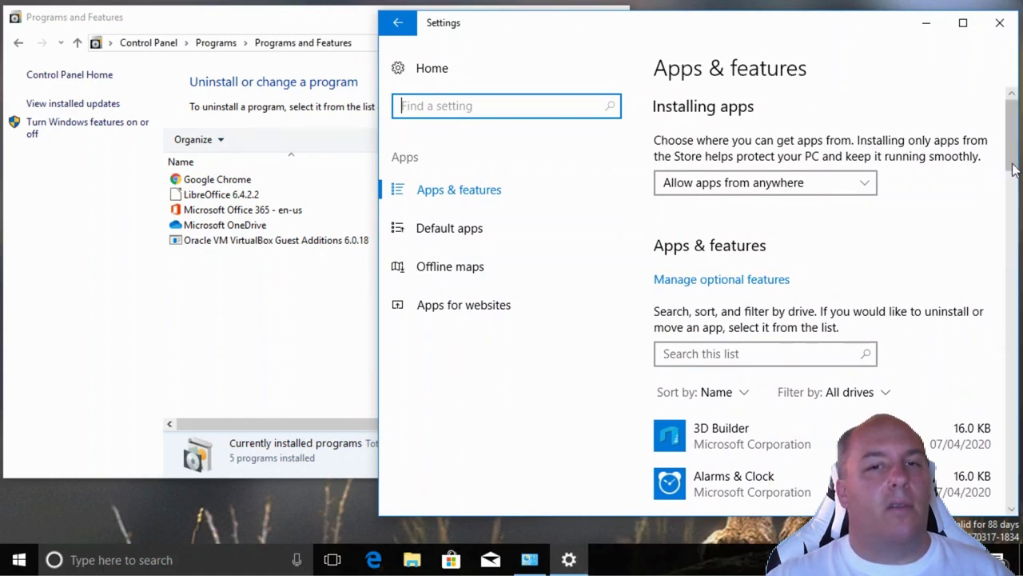
scroll(1015, 171, "down", 1)
left_click_drag(1015, 170, 1012, 257)
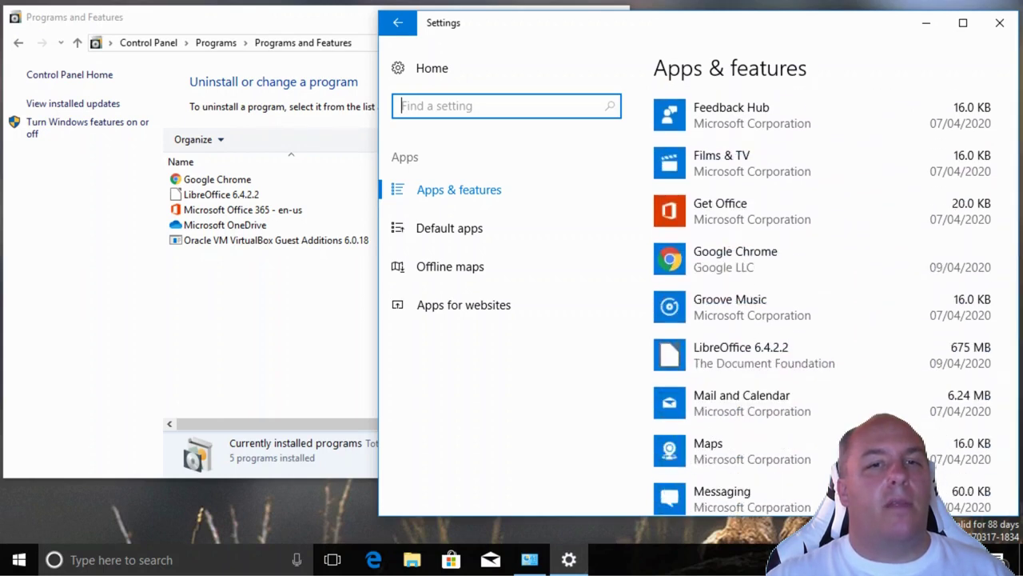
- Uninstall LibreOffice 6.4.2.2 from Programs and Features, confirming the removal with Yes
left_click(883, 358)
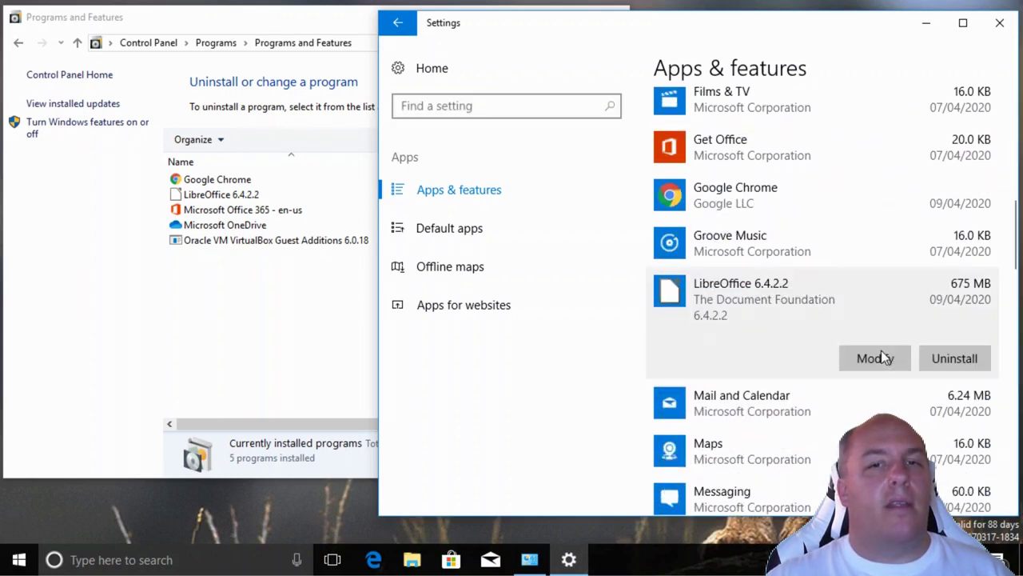
left_click(880, 358)
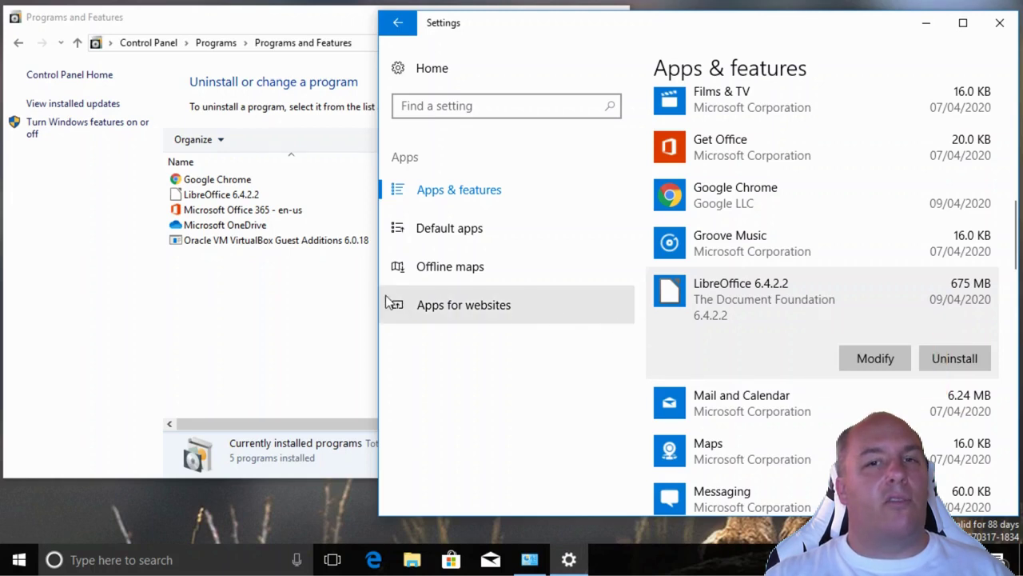
left_click(310, 286)
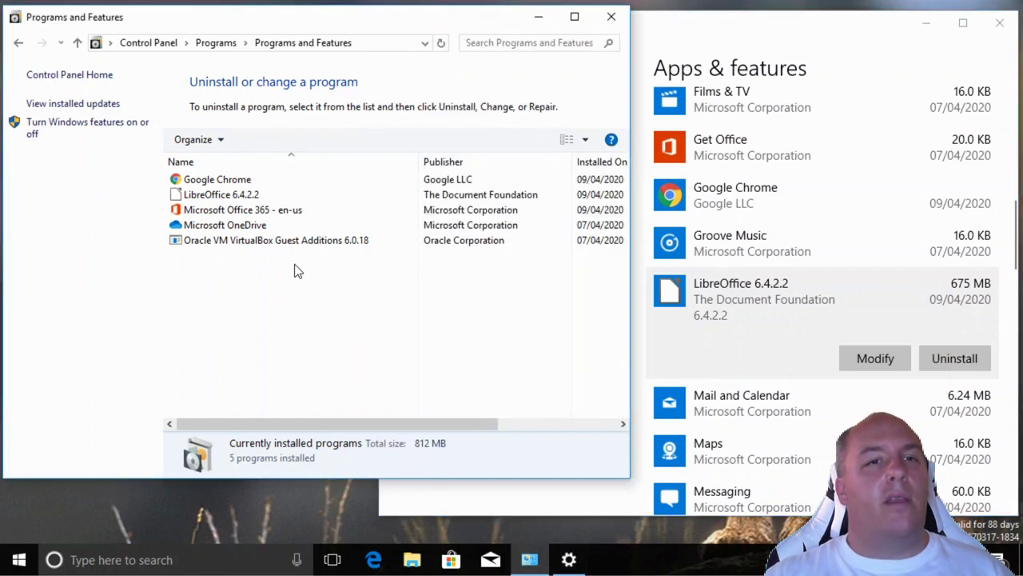
left_click(247, 202)
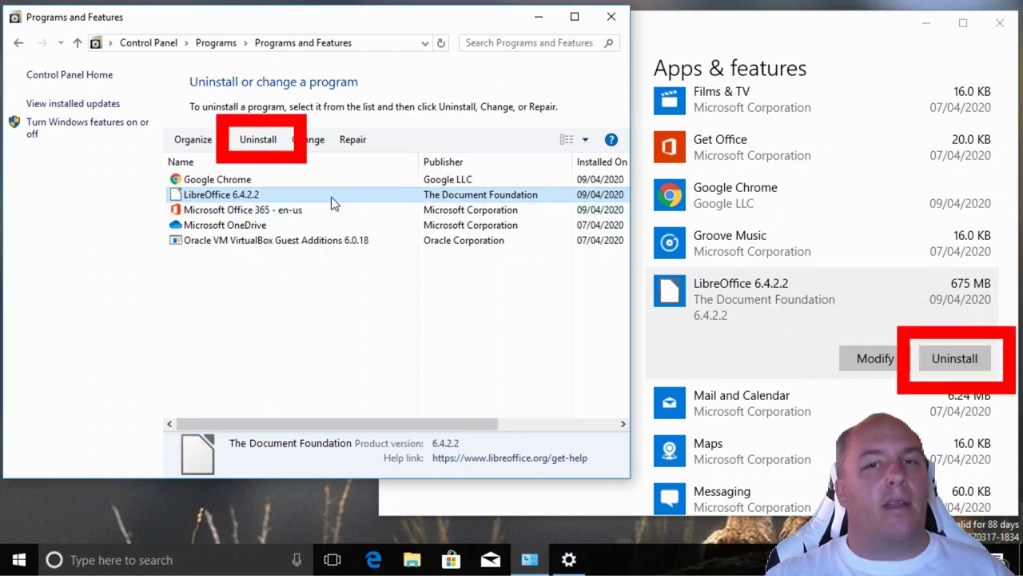
left_click(258, 141)
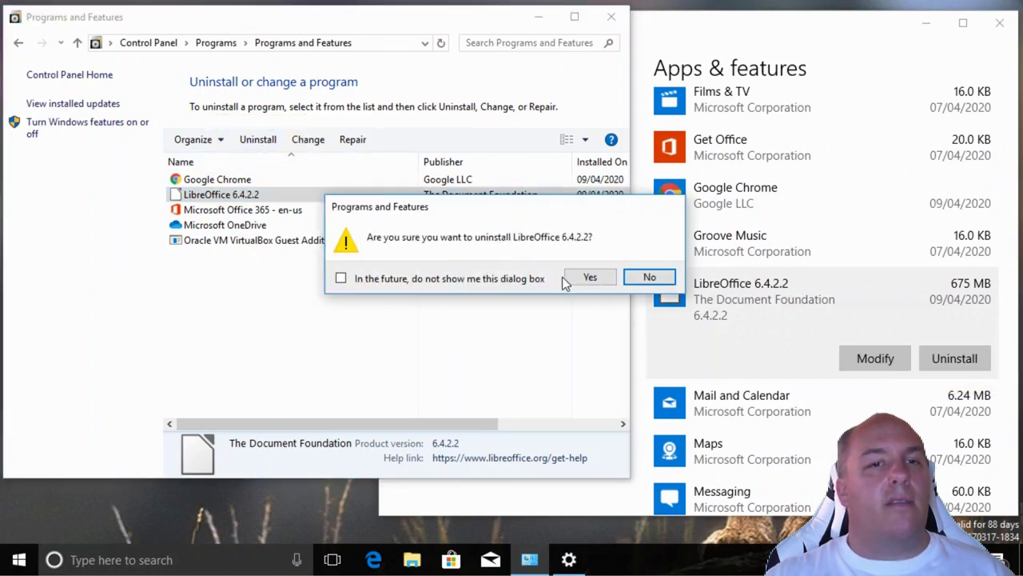
left_click(590, 278)
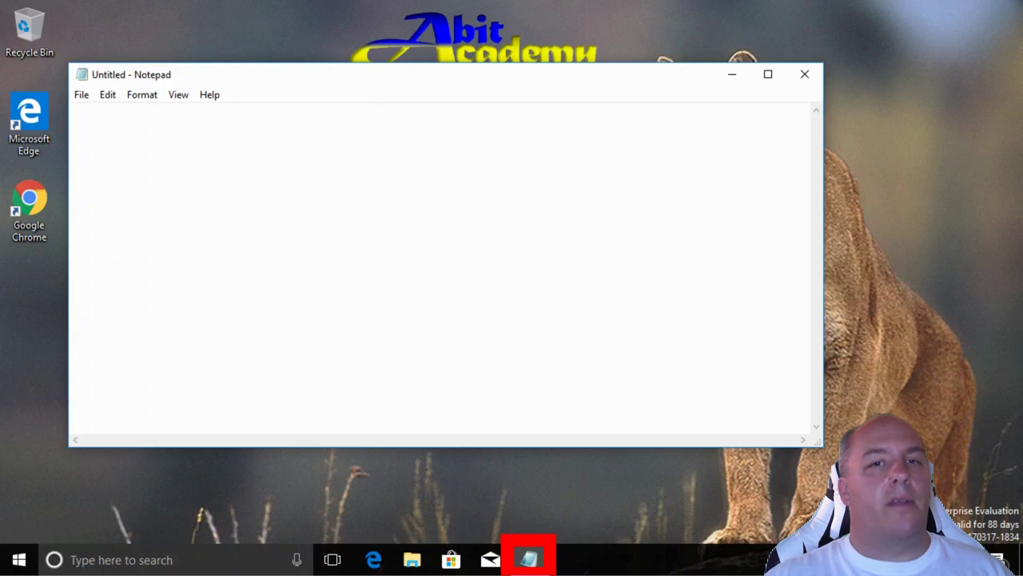
- Open Task Manager from the taskbar's right-click menu and select the unresponsive Notepad
mouse_move(529, 559)
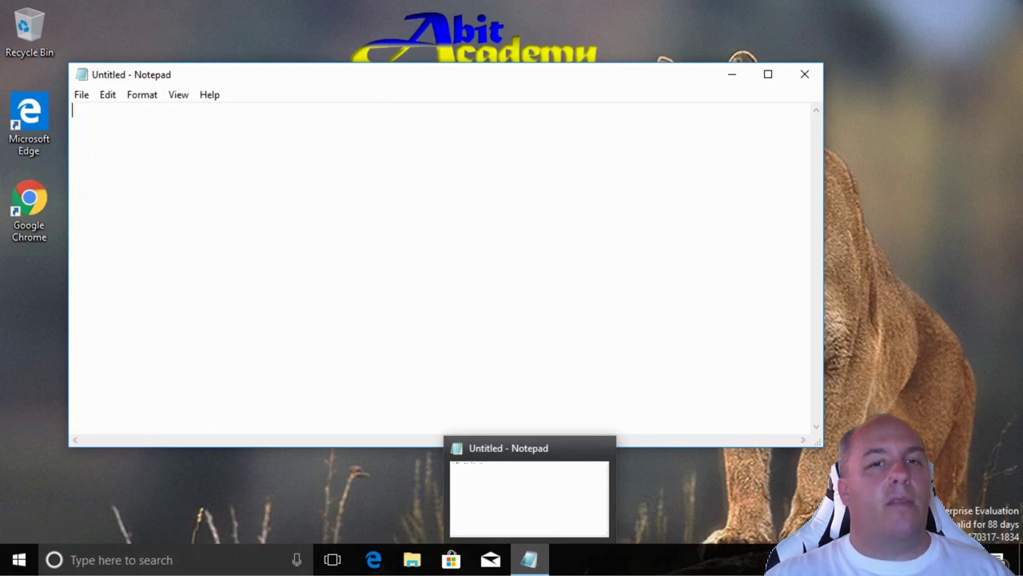
mouse_move(528, 495)
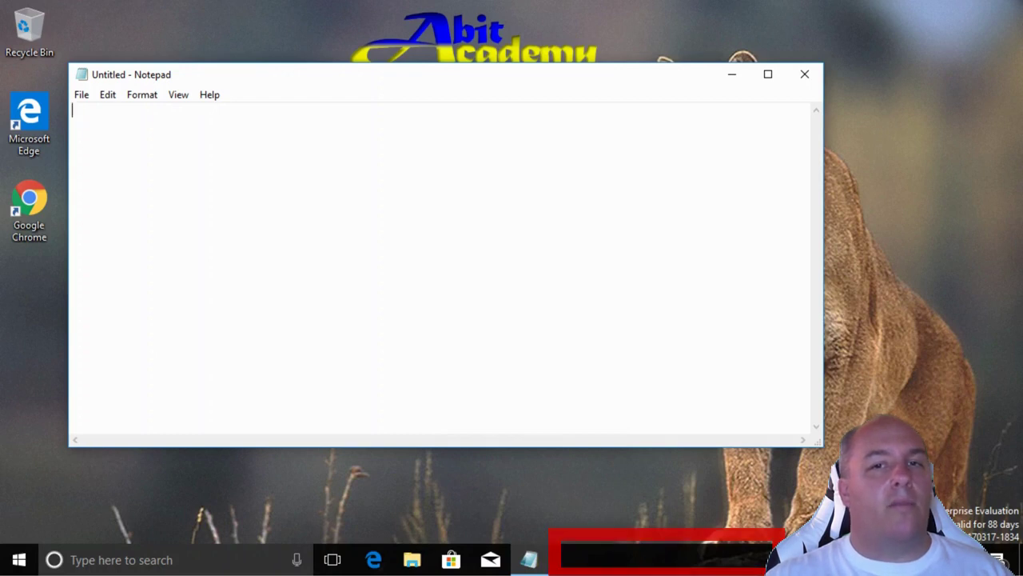
right_click(637, 564)
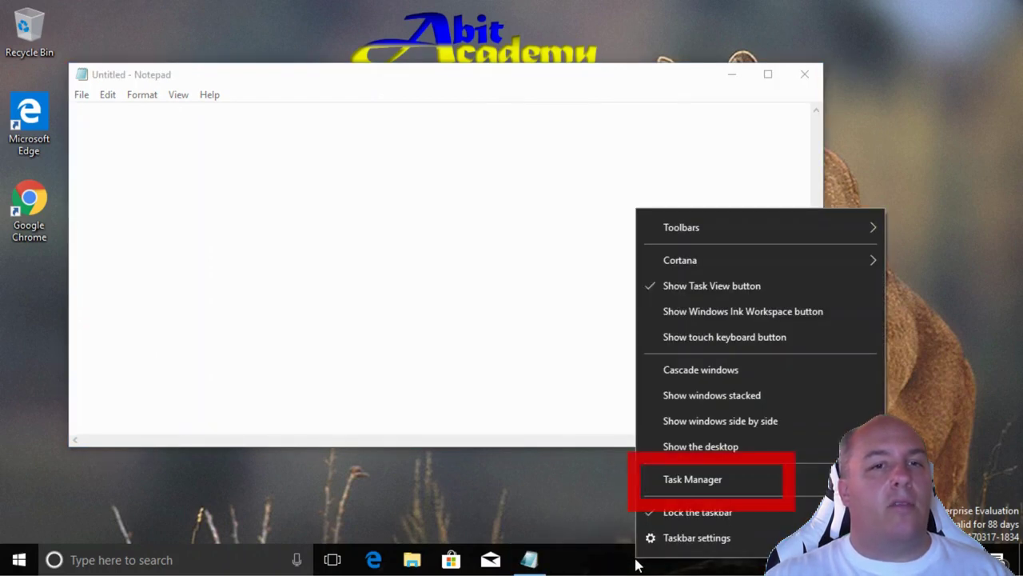
left_click(661, 478)
left_click(152, 143)
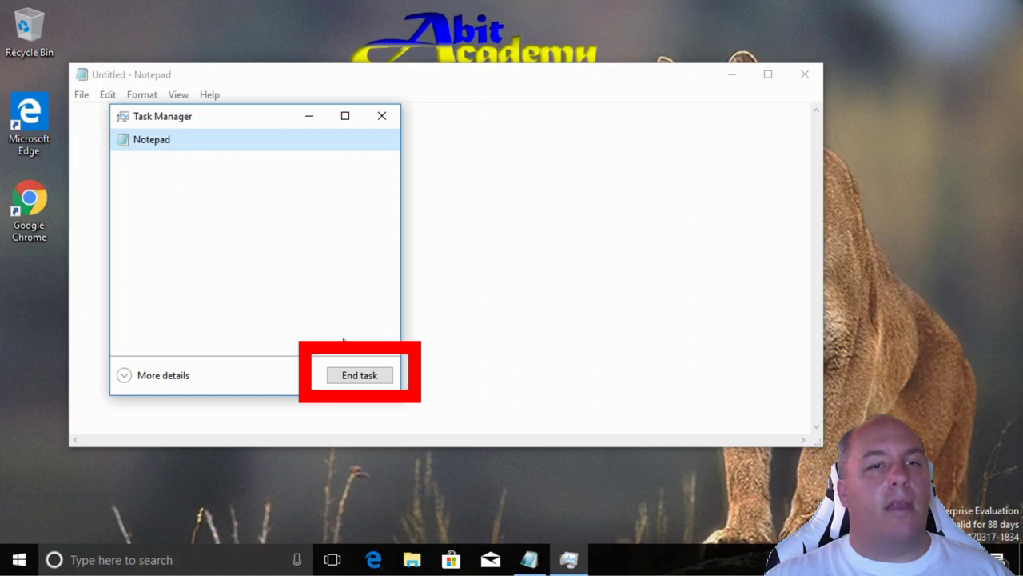
- End the Notepad task, close Task Manager, and scroll the Start menu app list to Microsoft Store
left_click(365, 376)
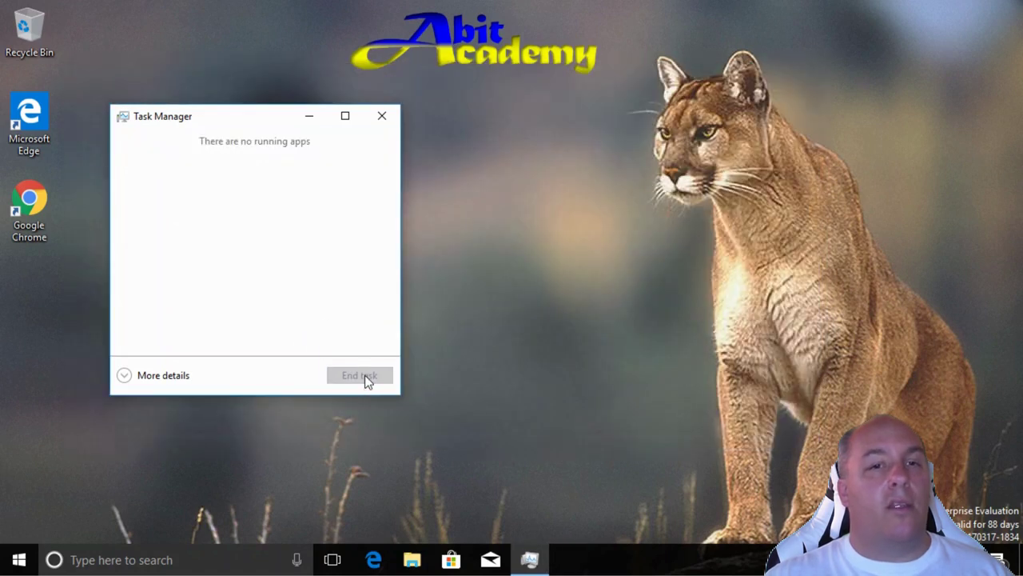
left_click(382, 116)
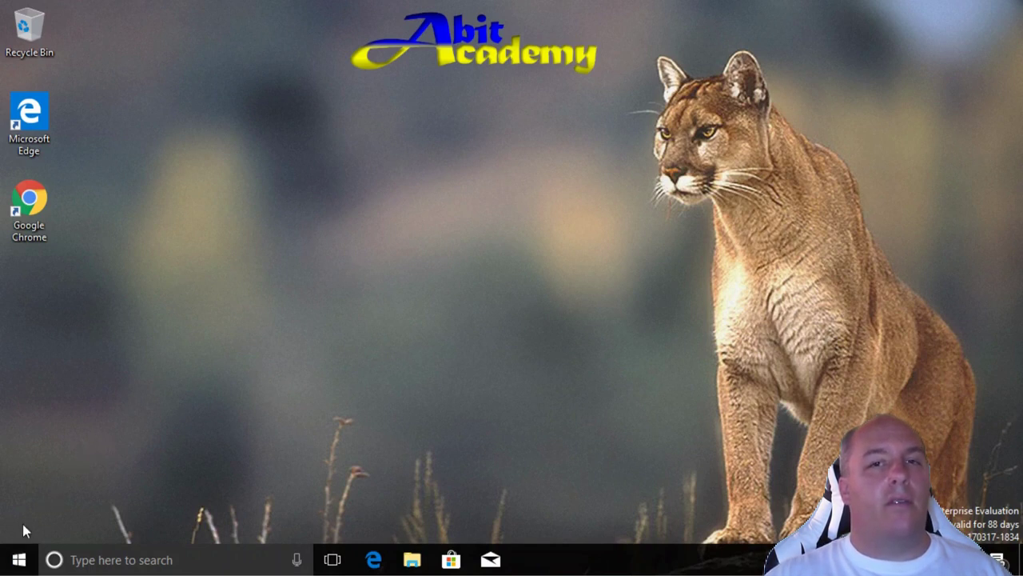
left_click(22, 564)
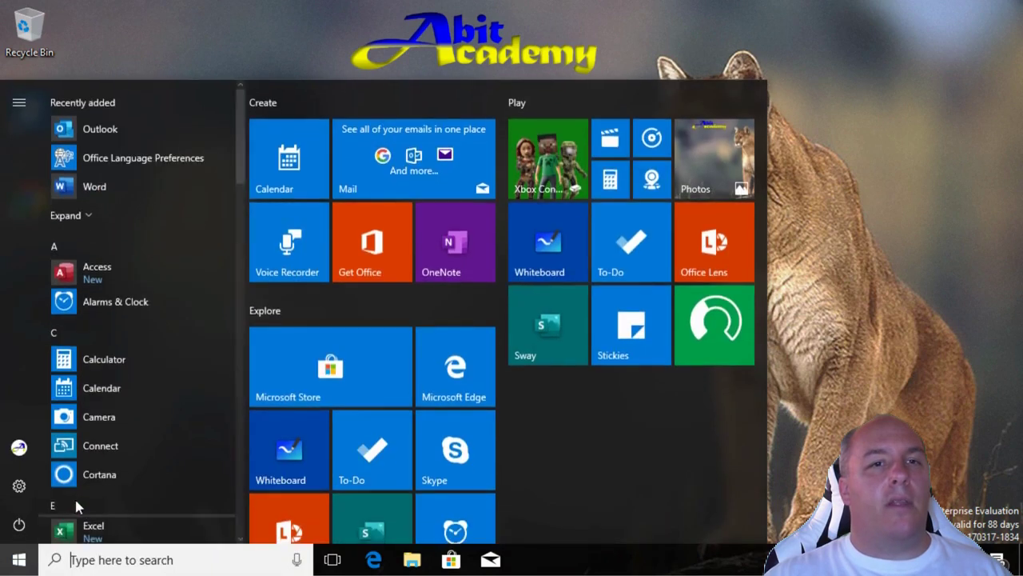
scroll(240, 345, "down", 5)
scroll(247, 322, "down", 5)
scroll(239, 329, "up", 3)
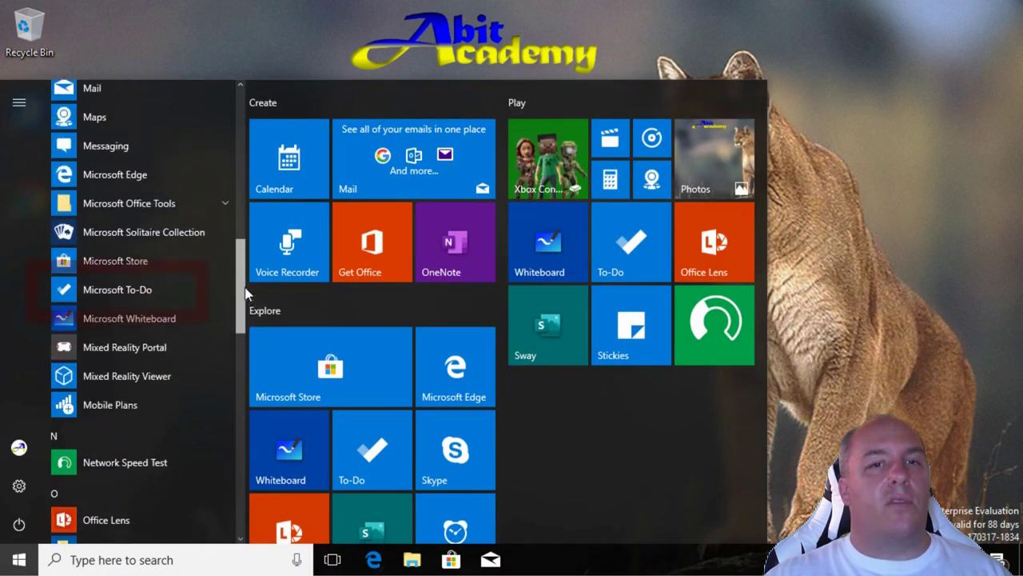
- Launch Microsoft Store maximized and browse its full Top free apps list
left_click(157, 293)
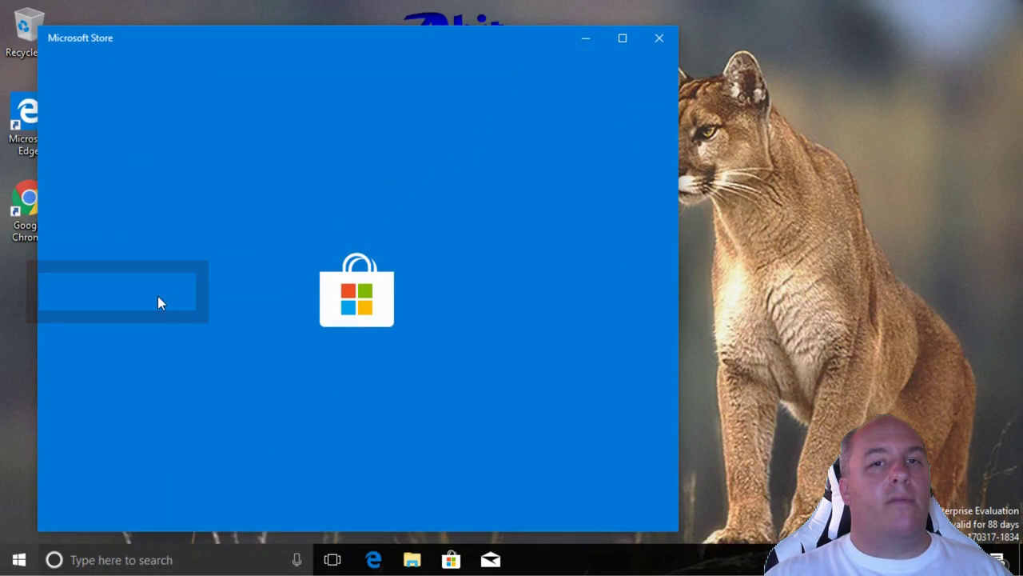
left_click(622, 37)
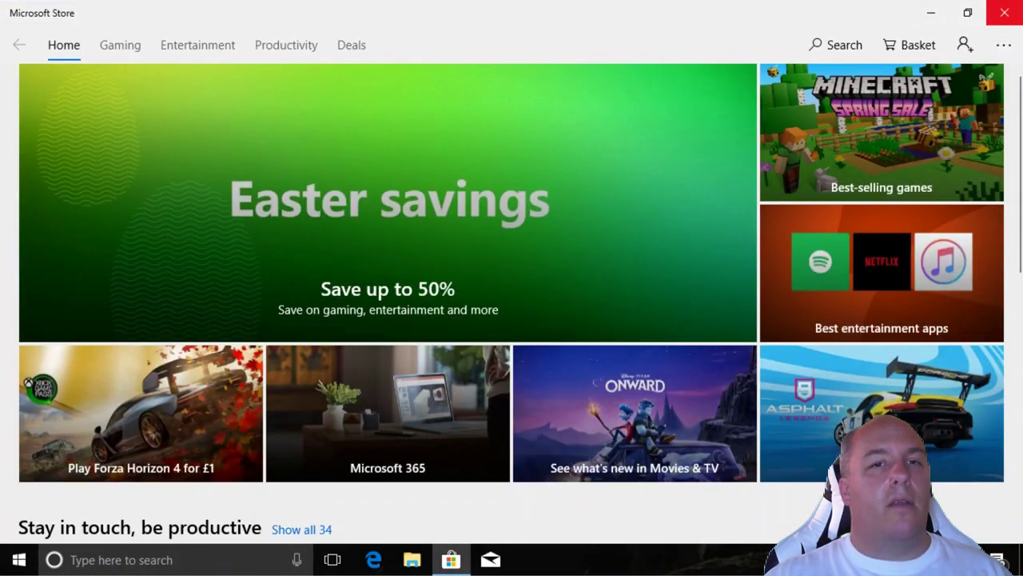
scroll(186, 176, "down", 10)
scroll(185, 176, "up", 2)
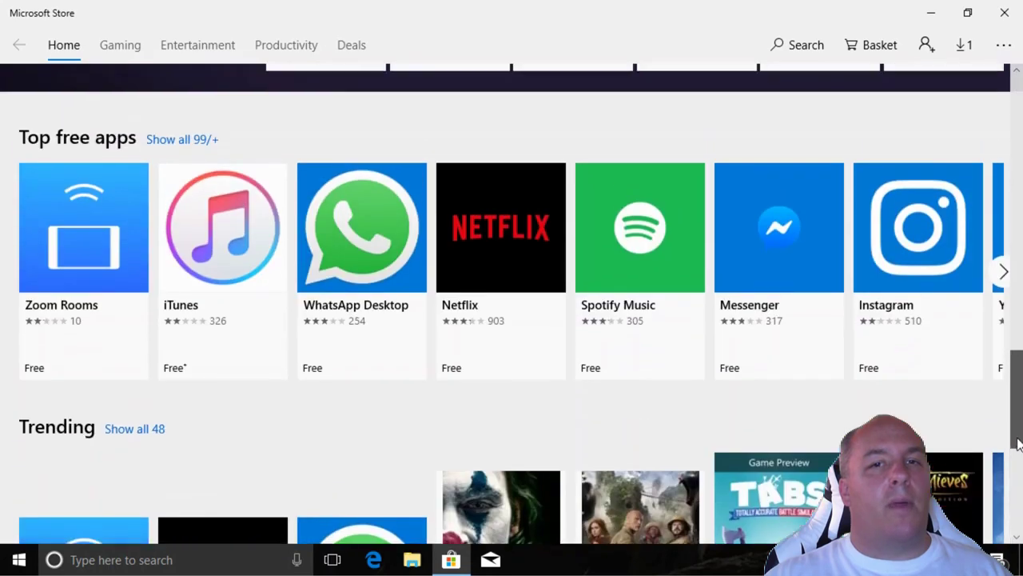
left_click(182, 167)
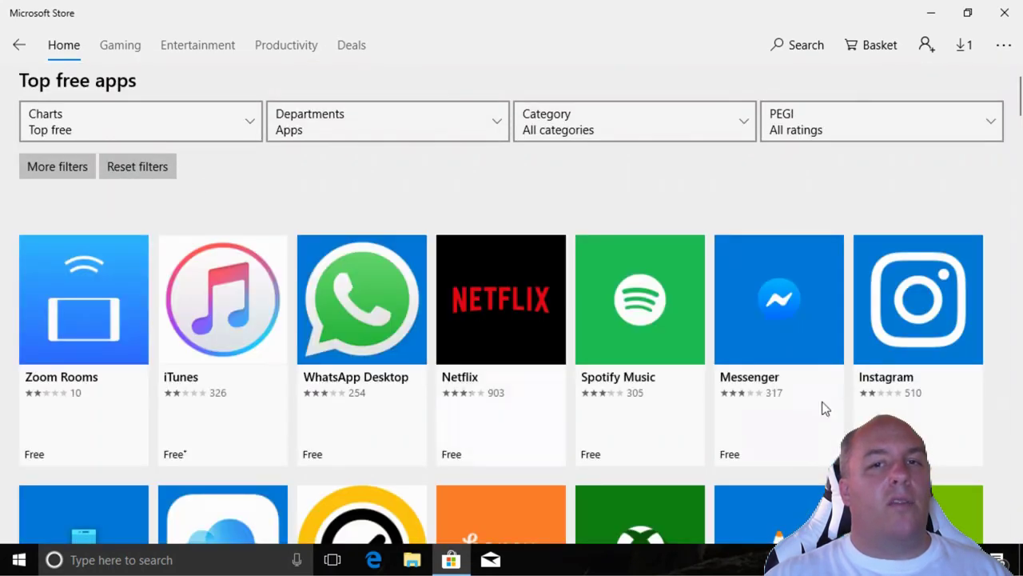
scroll(512, 320, "down", 10)
- Search the Store for 'vlc', install the VLC app, and dismiss the Microsoft account sign-in
left_click(786, 45)
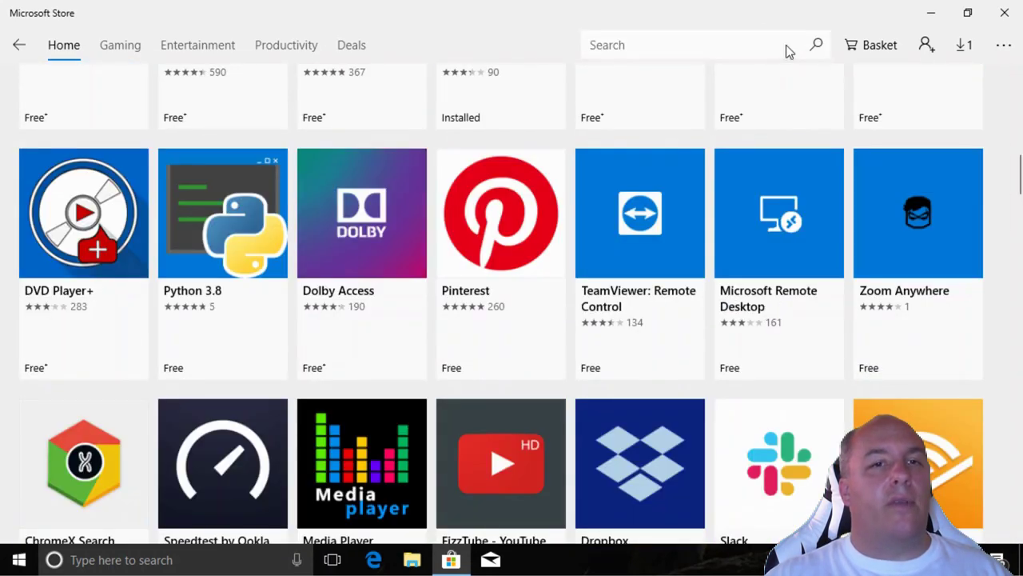
type("v")
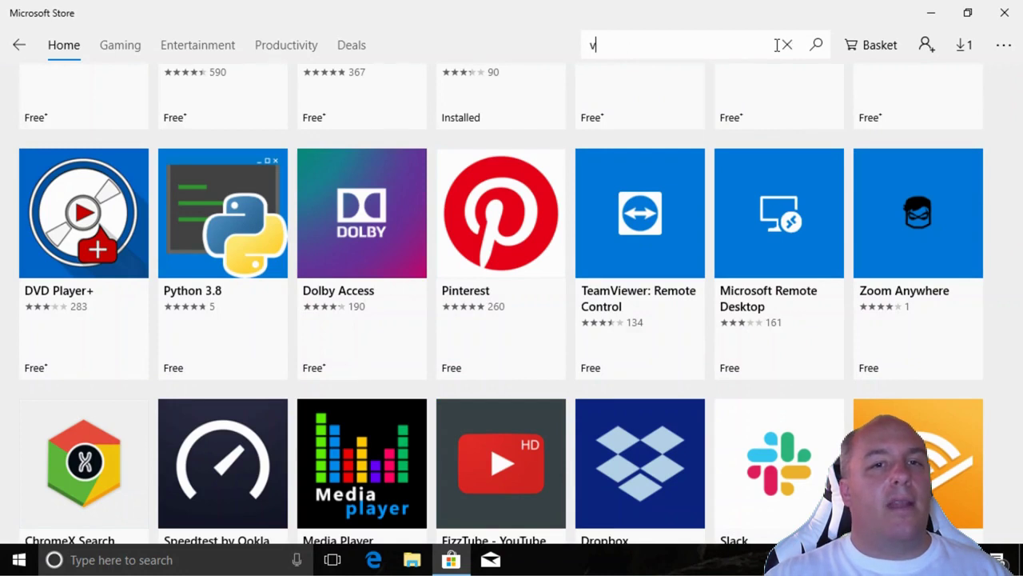
type("lc")
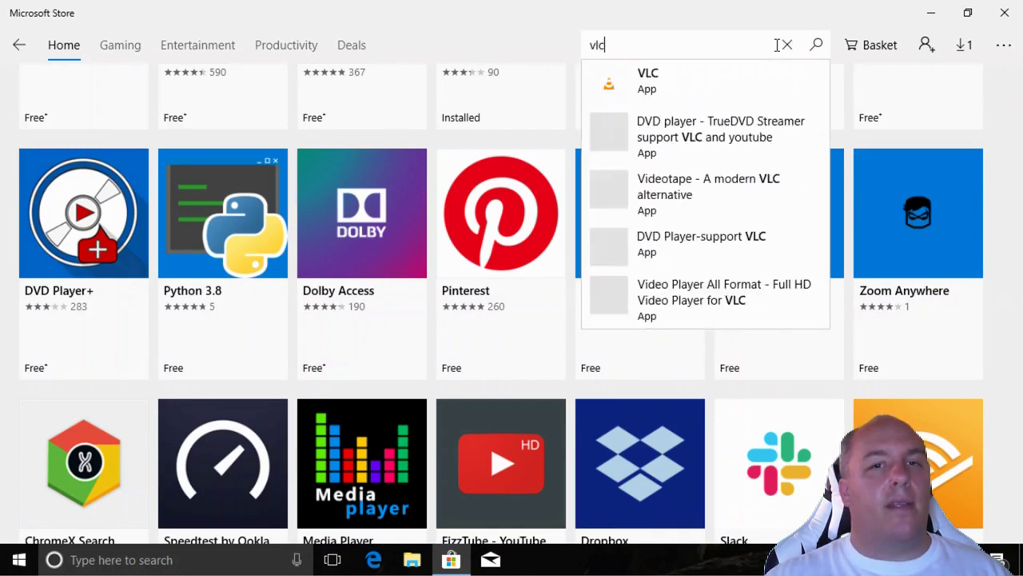
left_click(816, 44)
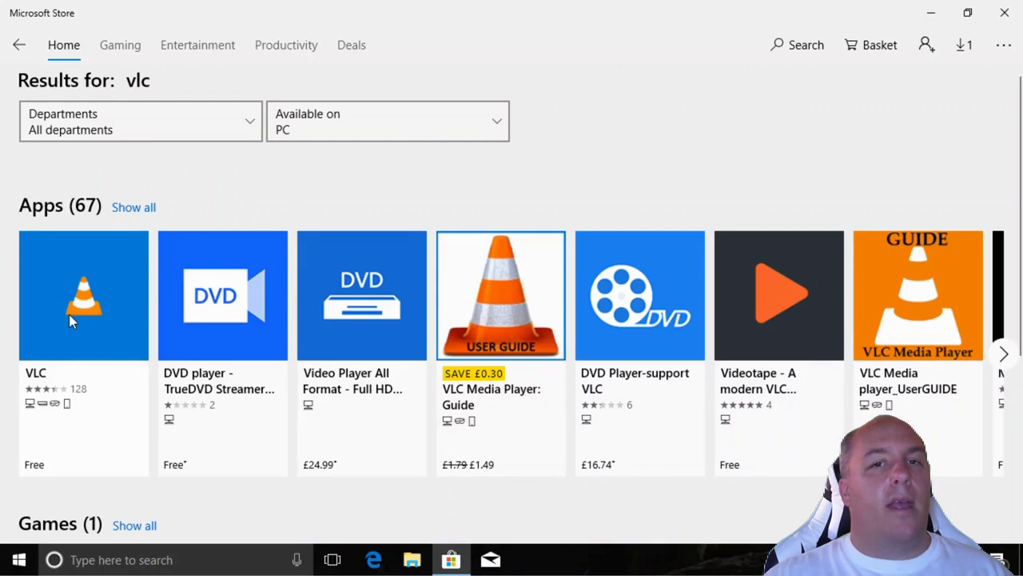
left_click(69, 319)
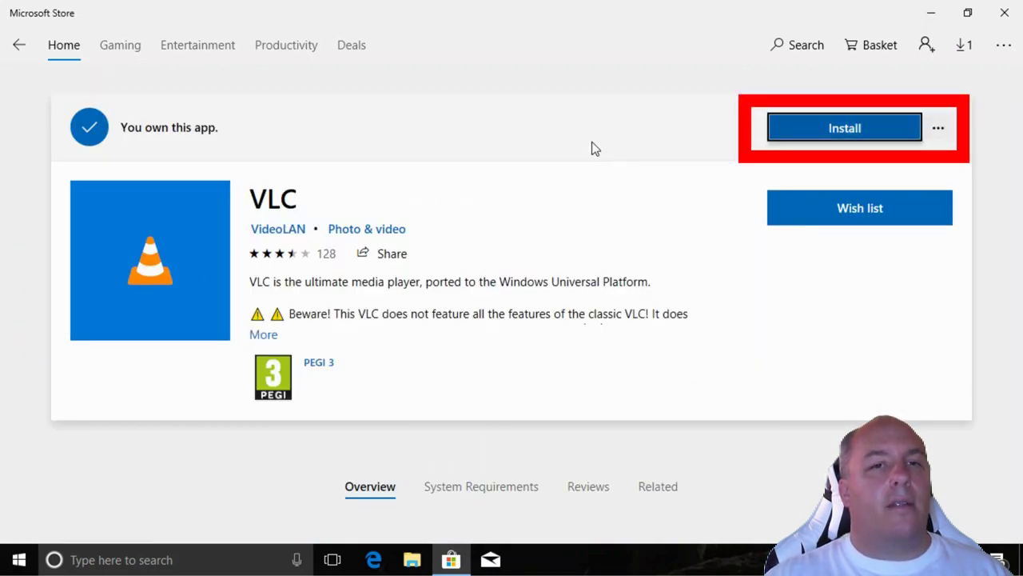
left_click(809, 133)
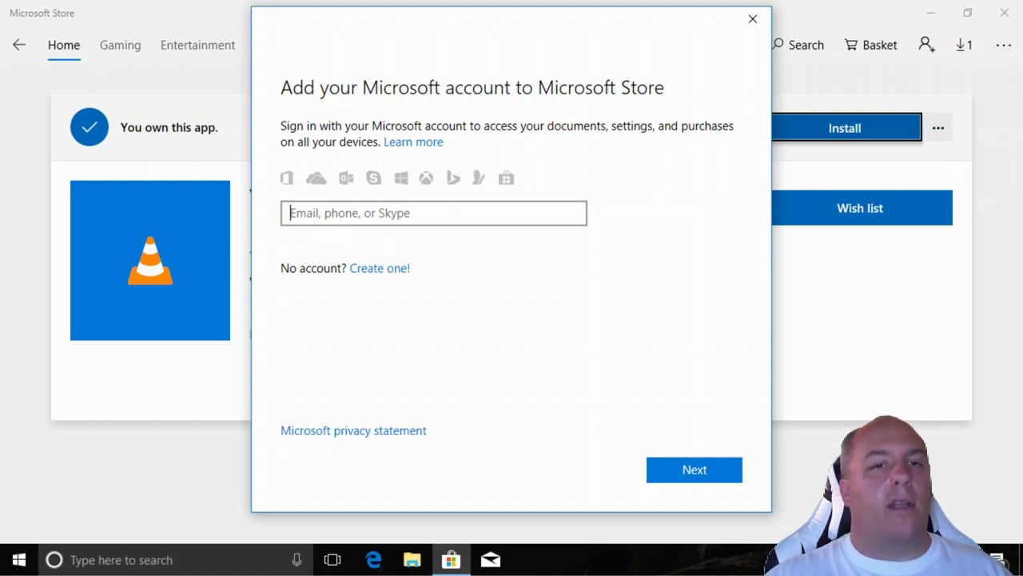
left_click(752, 21)
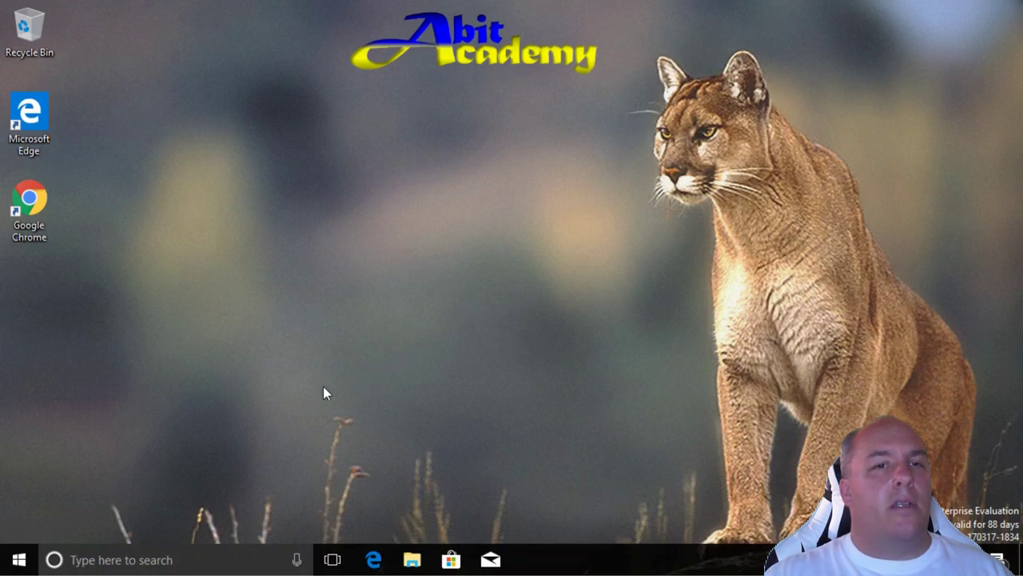
- Launch Paint from Windows Accessories and paste the full-screen screenshot onto the canvas
left_click(21, 562)
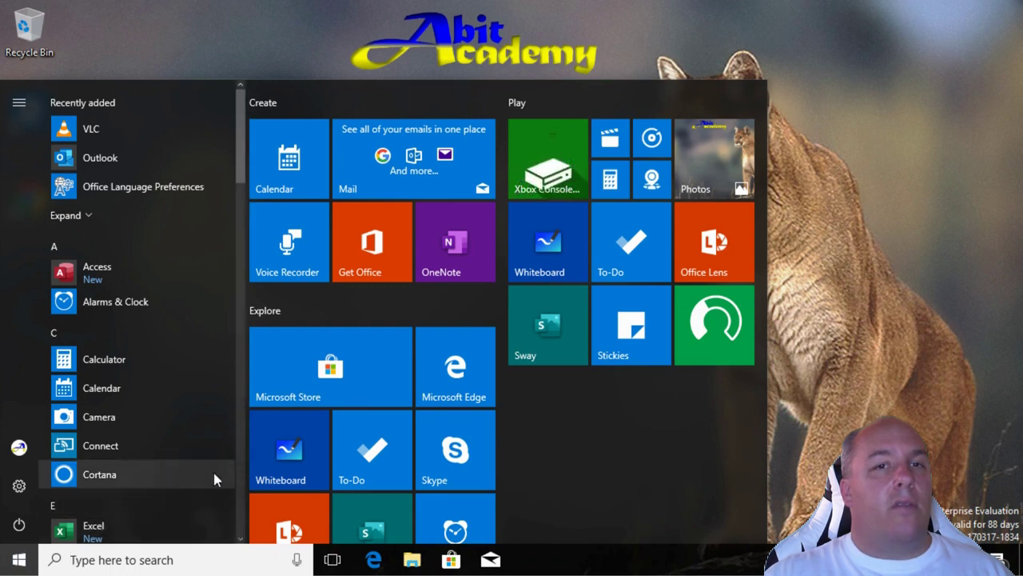
scroll(238, 453, "down", 10)
scroll(240, 451, "down", 10)
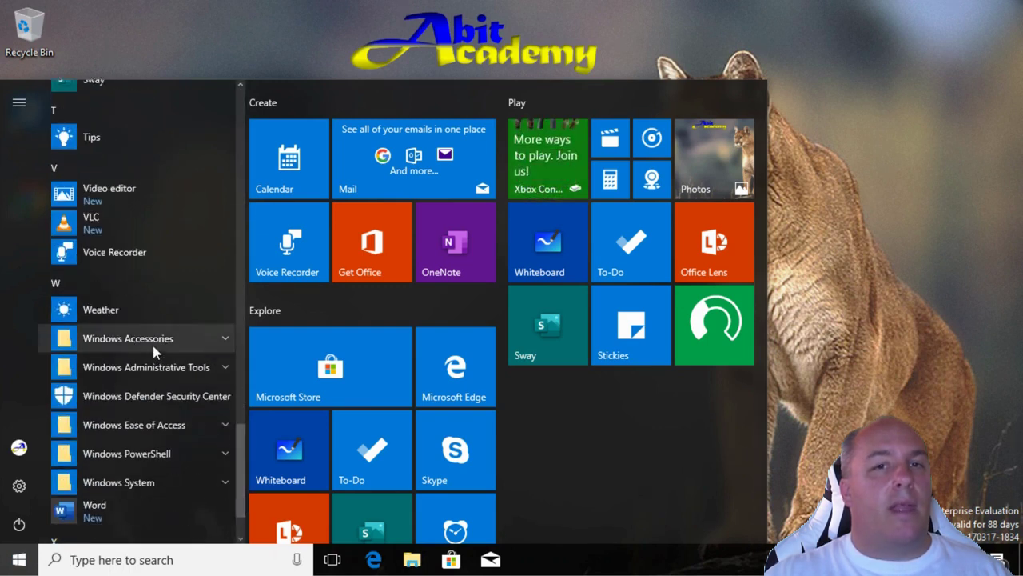
left_click(153, 346)
left_click(169, 512)
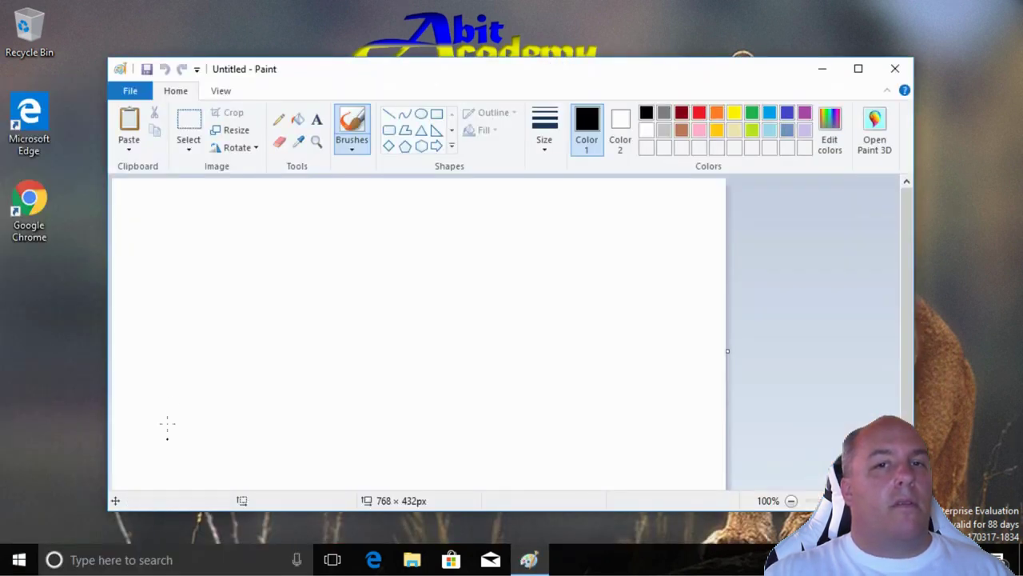
left_click(130, 128)
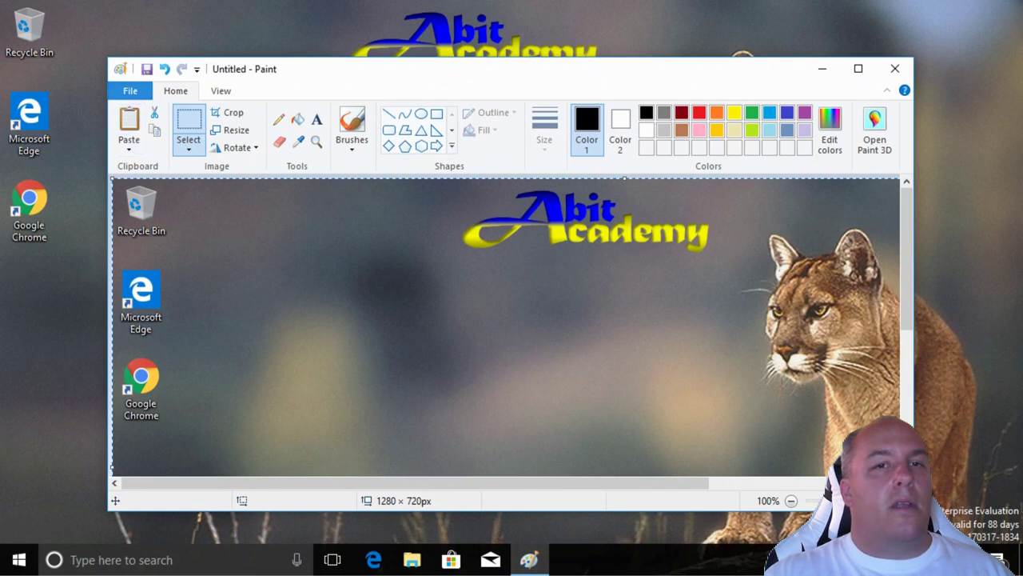
- Save the image as myscreenshot in the Pictures folder
left_click(130, 92)
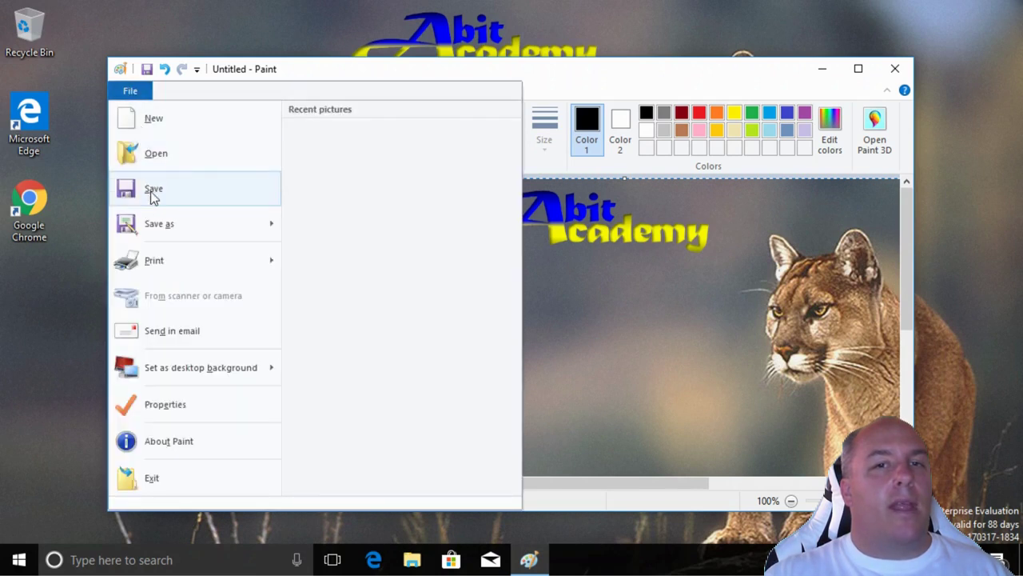
key("Escape")
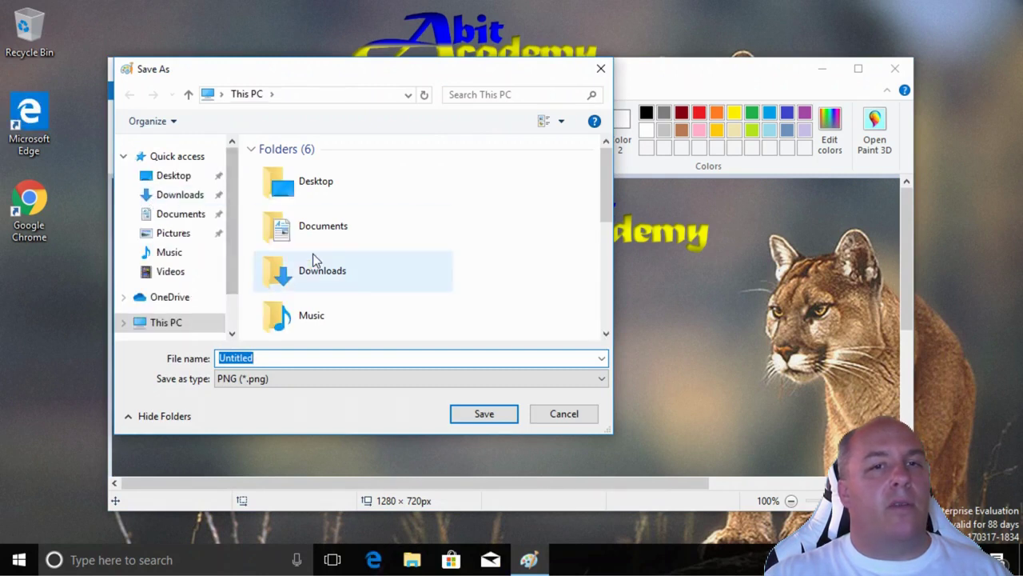
scroll(409, 253, "down", 2)
double_click(410, 248)
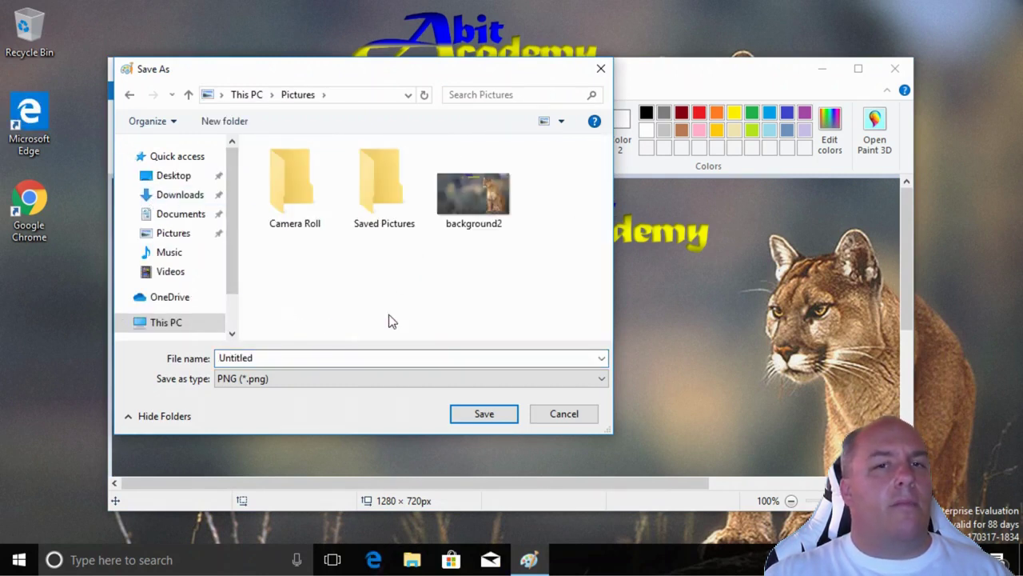
left_click(312, 356)
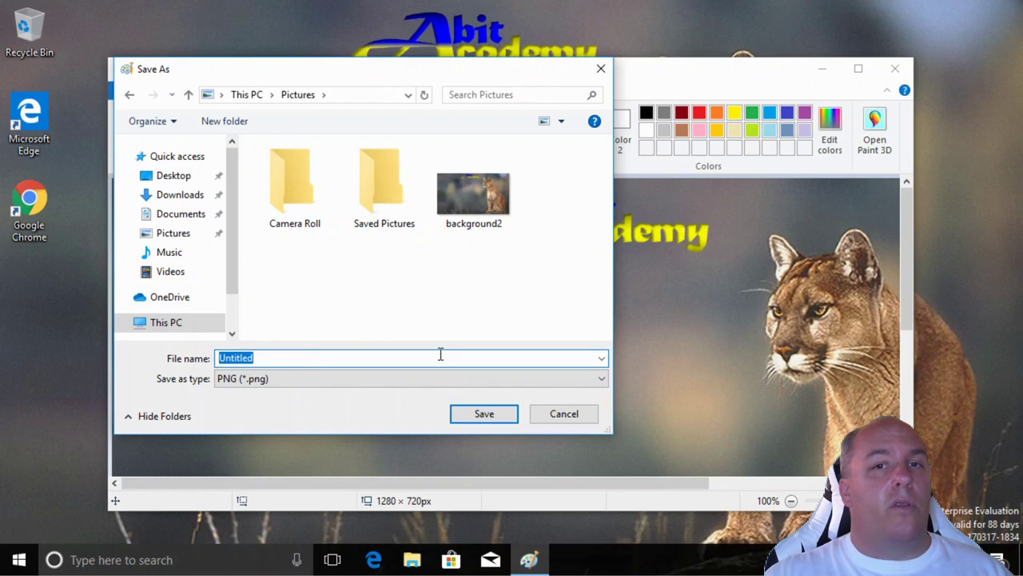
type("mysc")
type("reenshot")
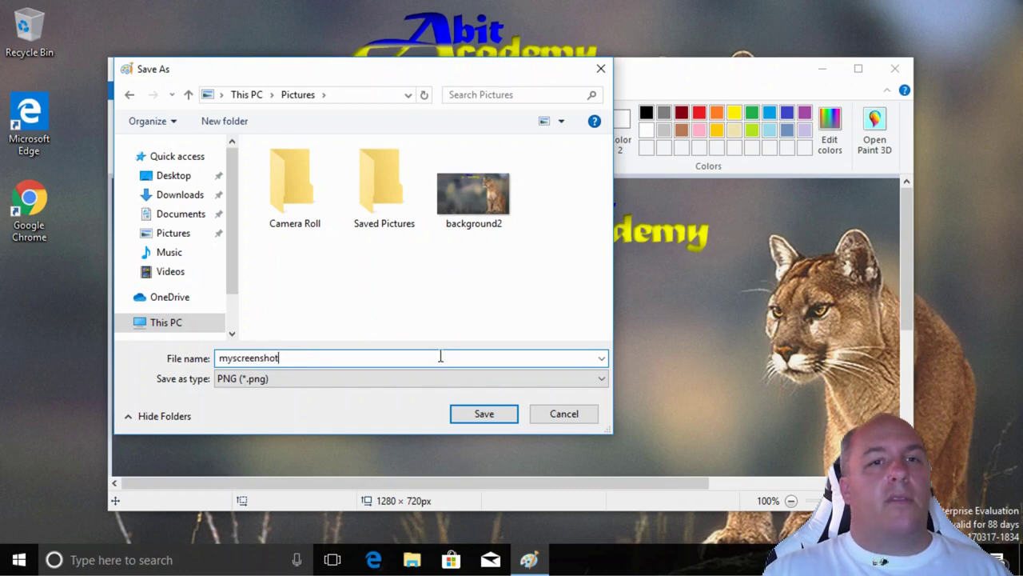
left_click(470, 415)
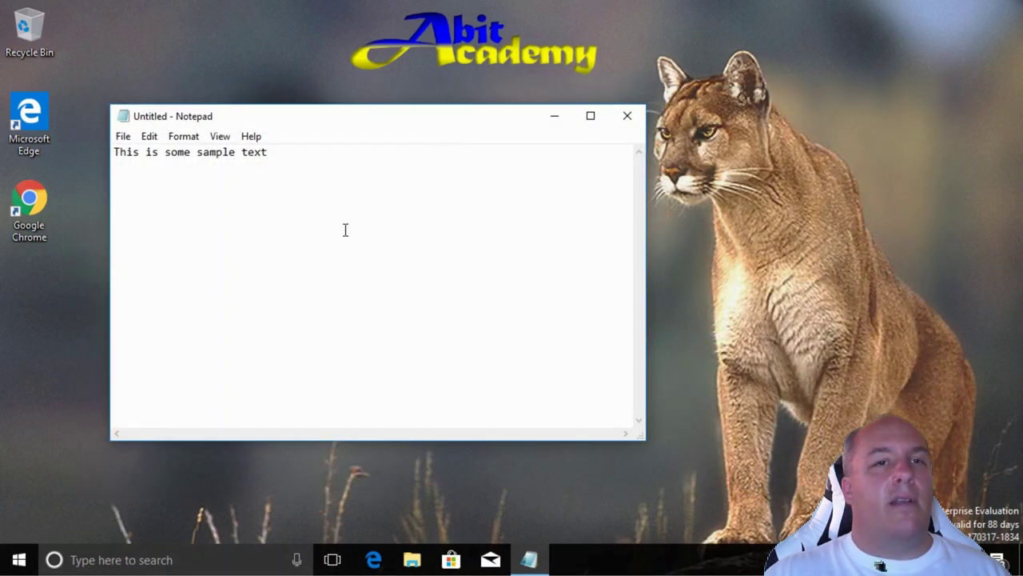
- Launch Paint from Windows Accessories and paste the Notepad window capture with Ctrl+V
key("super")
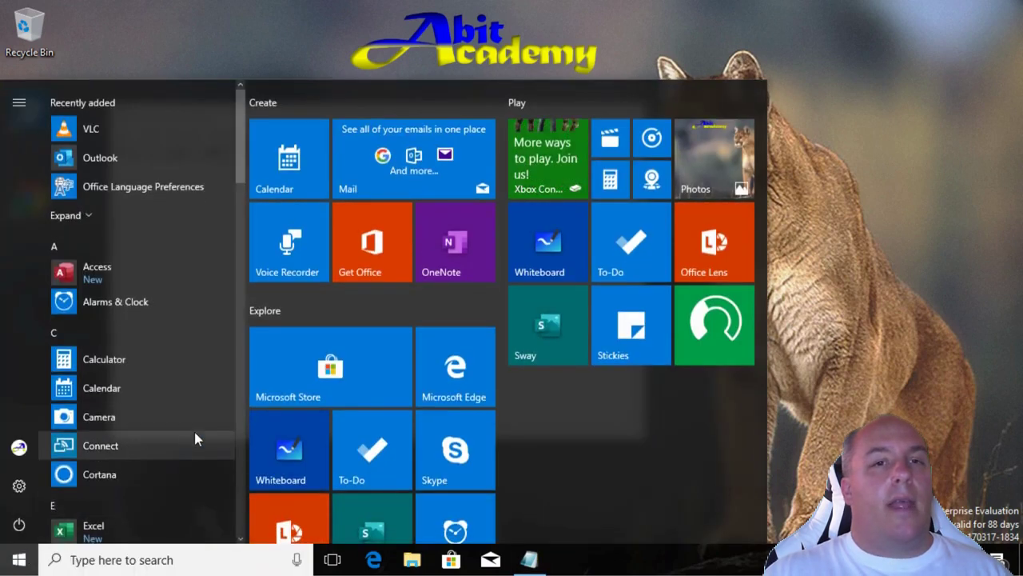
scroll(194, 432, "down", 15)
left_click(203, 404)
scroll(240, 432, "down", 3)
left_click(99, 429)
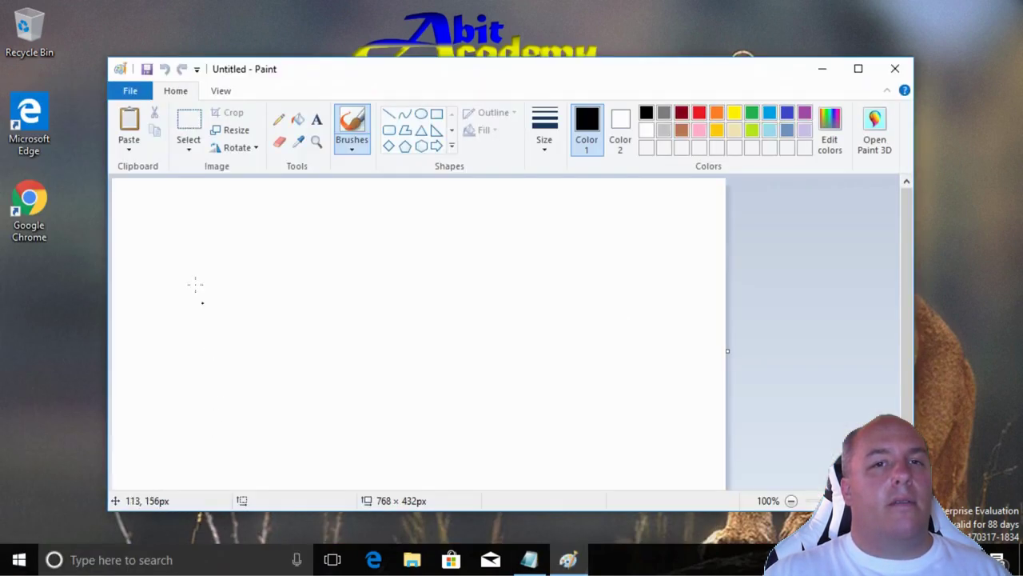
key("ctrl+v")
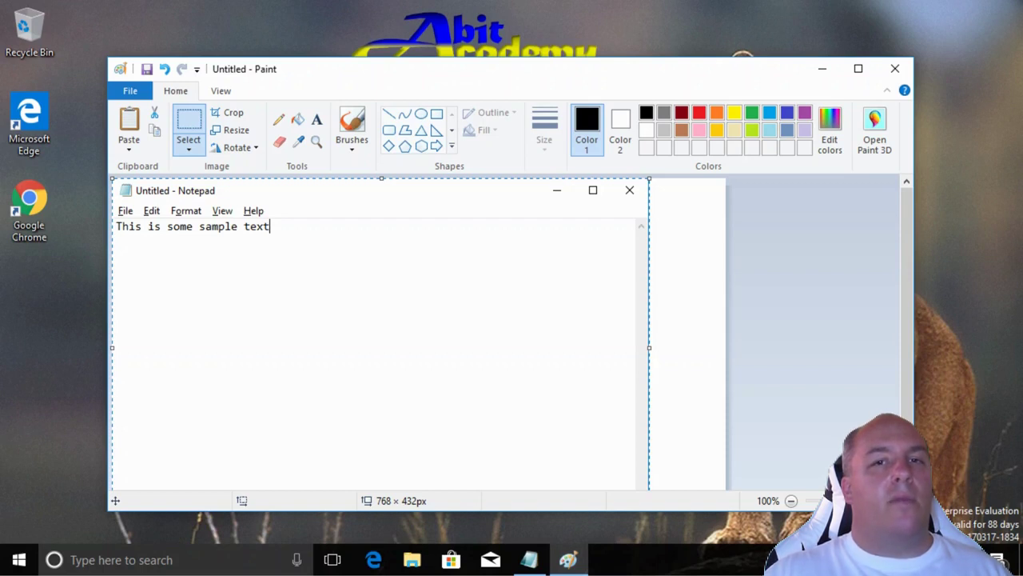
- Save the image as 'my window' with Ctrl+S
key("ctrl+s")
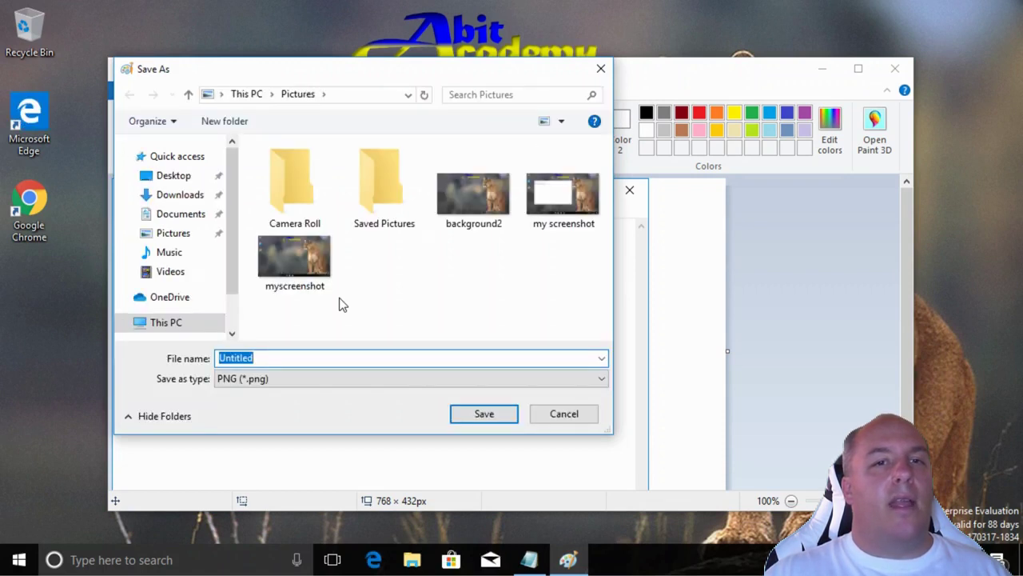
type("my window")
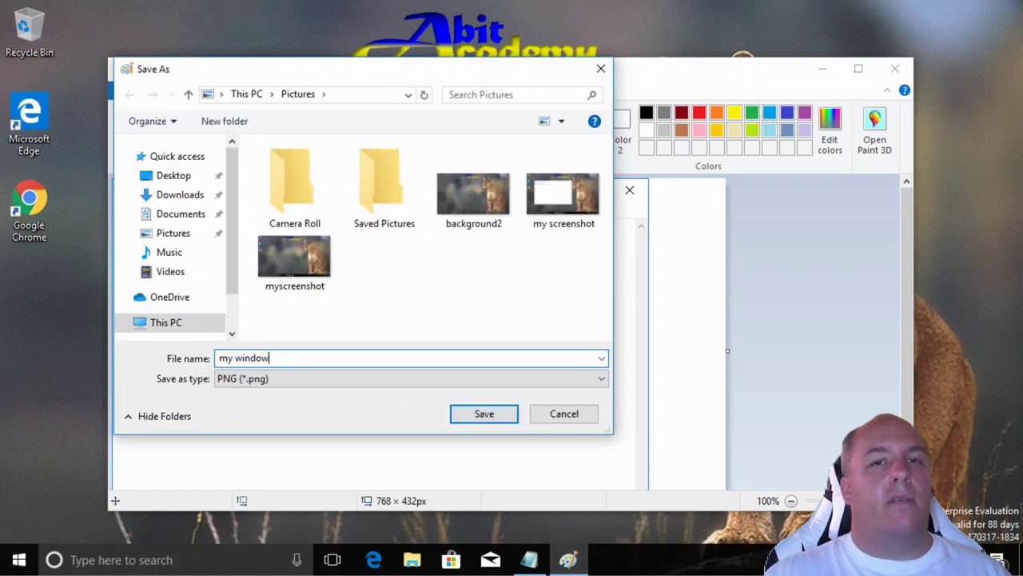
left_click(474, 412)
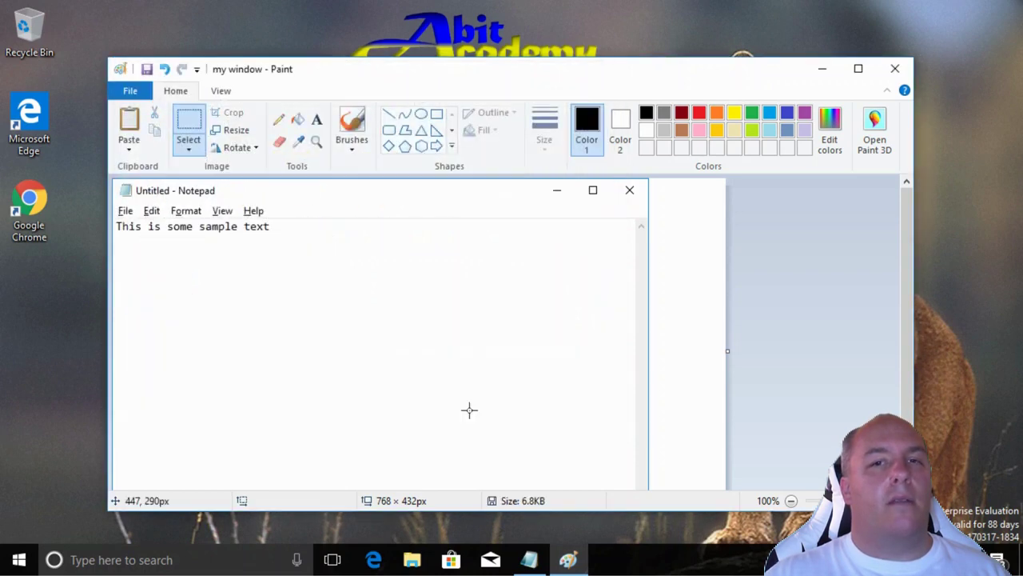
- Close Paint with Alt+F4, launch Snip & Sketch from Start, and begin a New snip
key("alt+F4")
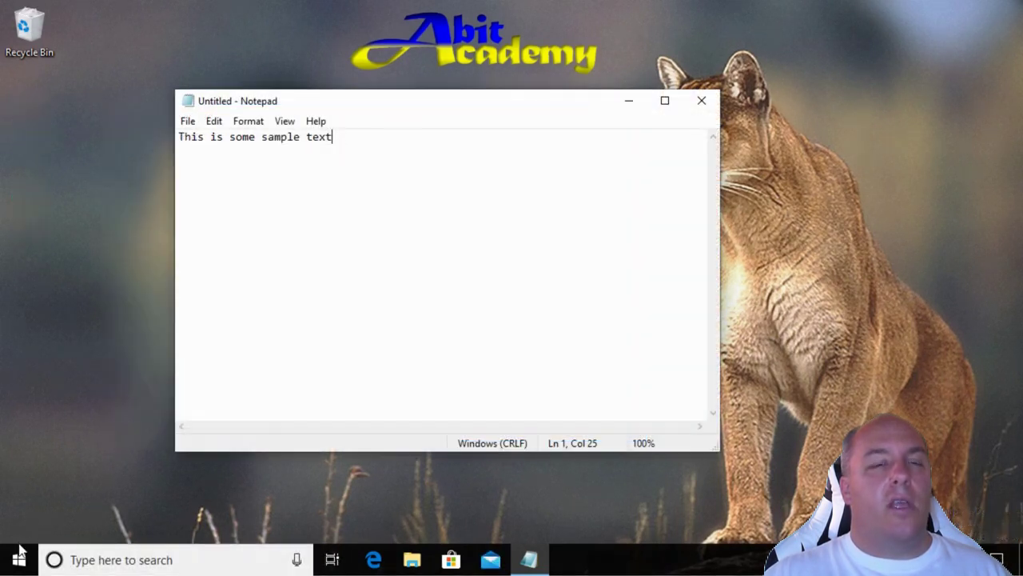
left_click(20, 560)
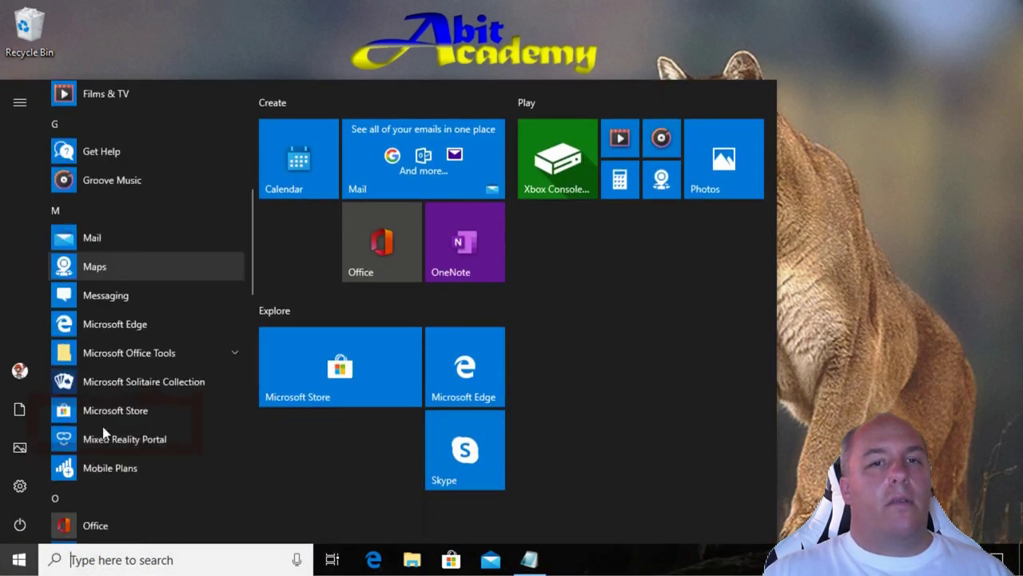
scroll(102, 423, "down", 5)
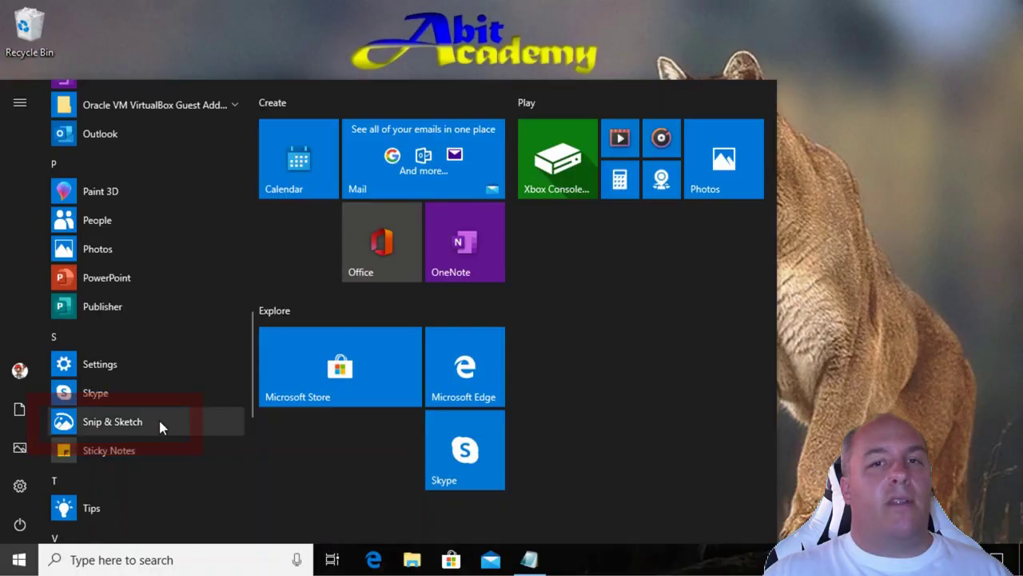
left_click(159, 421)
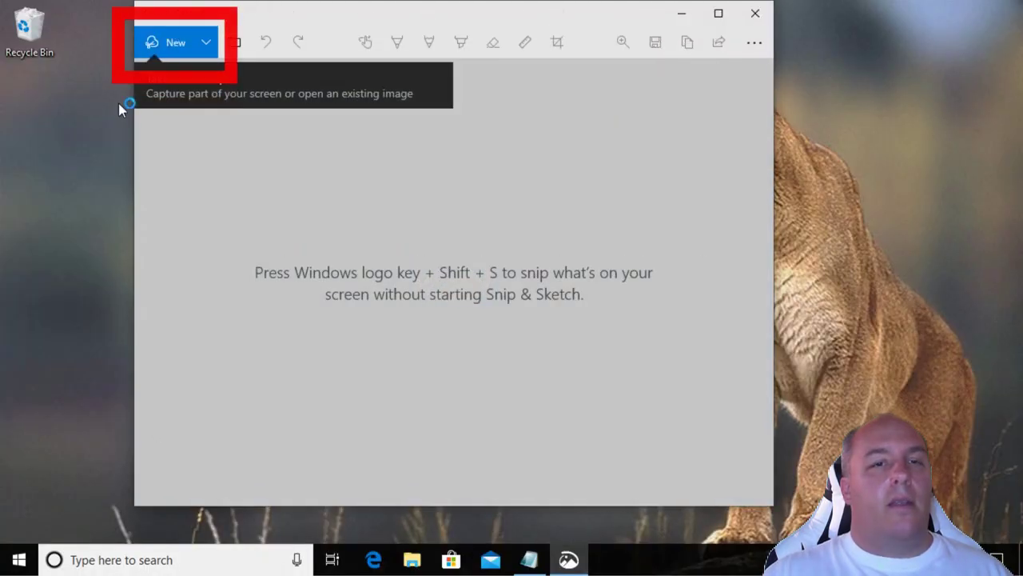
left_click(177, 44)
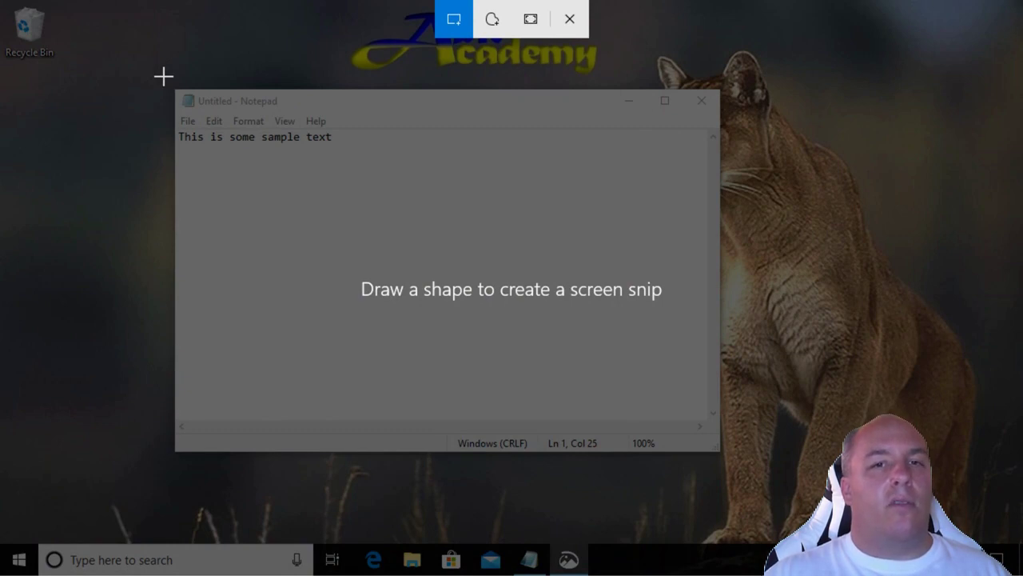
- Drag a rectangle over Notepad's title bar, menus and 'This is some sample text' line
left_click_drag(163, 76, 368, 169)
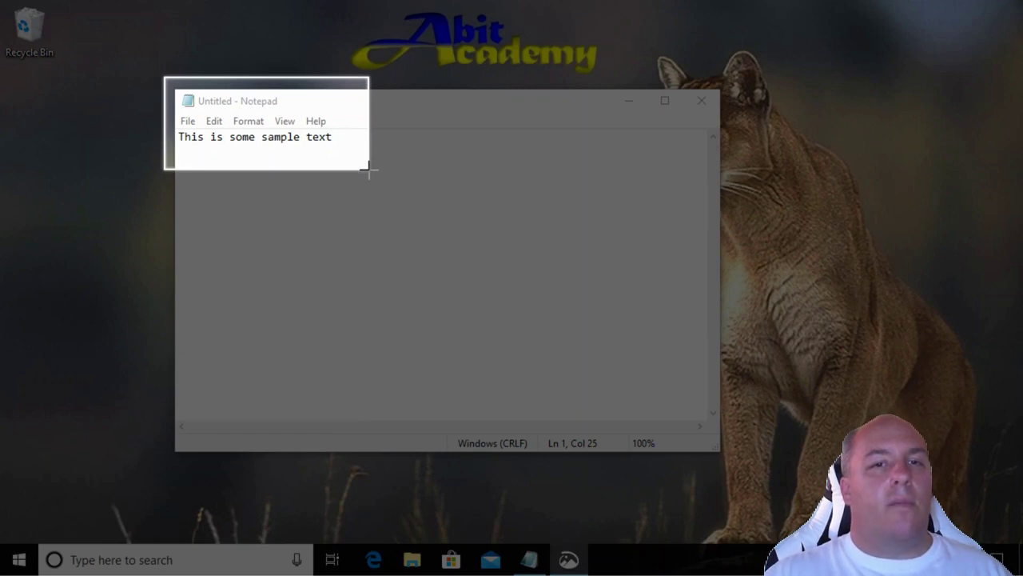
left_click_drag(369, 168, 369, 168)
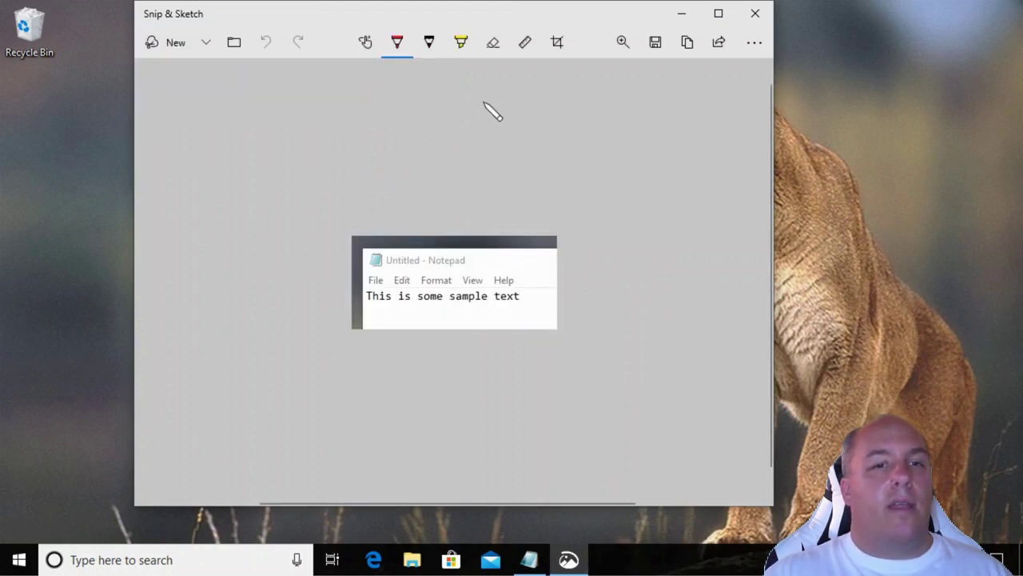
- Annotate the snip so that only the word 'text' stays highlighted in yellow, erasing the other marks
left_click(624, 42)
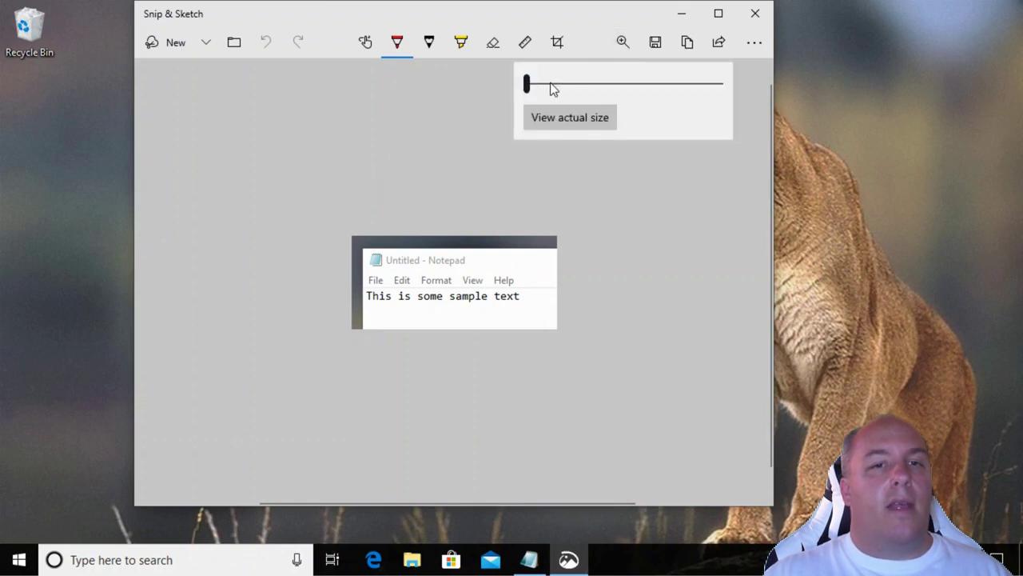
left_click_drag(528, 89, 629, 92)
left_click(582, 28)
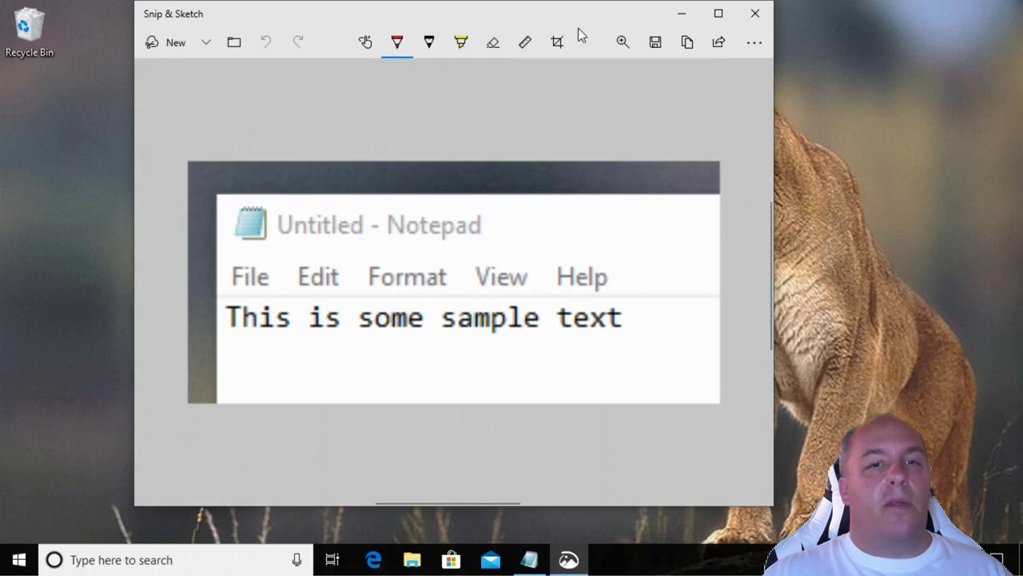
mouse_move(381, 227)
left_mouse_down()
mouse_move(387, 215)
mouse_move(391, 256)
mouse_move(507, 228)
mouse_move(385, 214)
left_mouse_up()
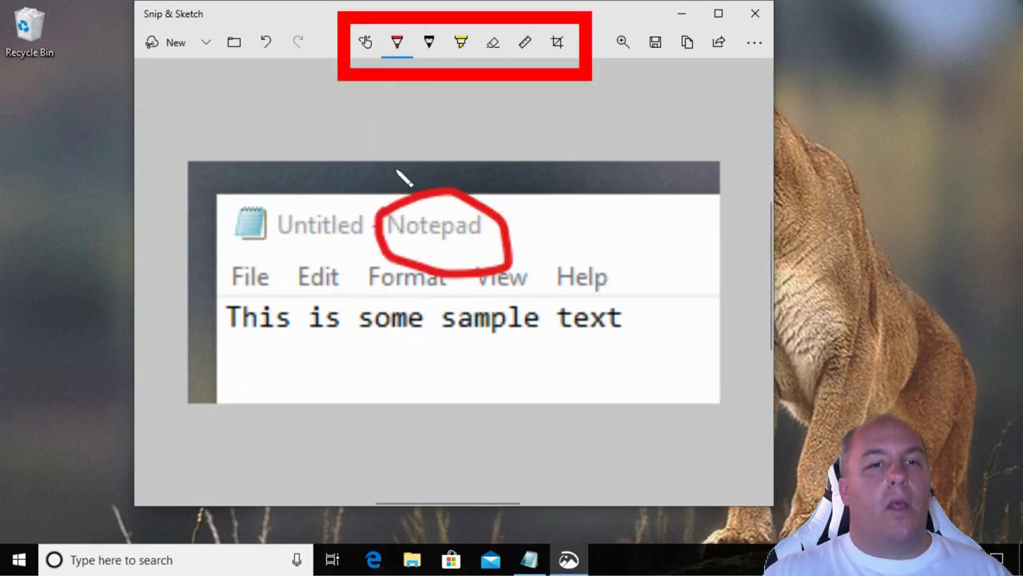
left_click(451, 46)
left_click_drag(358, 318, 432, 323)
mouse_move(556, 316)
left_mouse_down()
mouse_move(634, 317)
mouse_move(564, 329)
left_mouse_up()
left_click(495, 41)
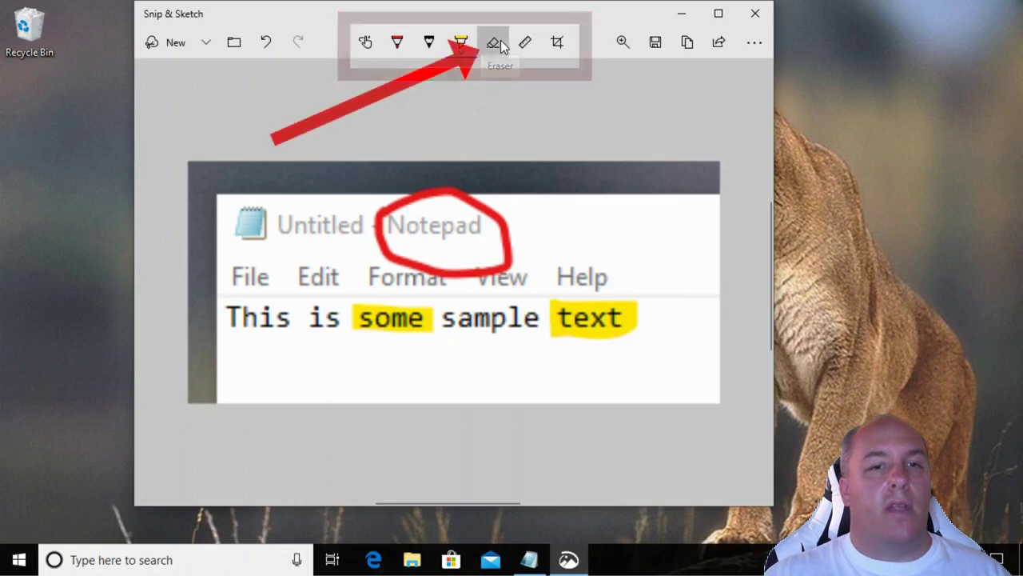
left_click_drag(391, 258, 392, 347)
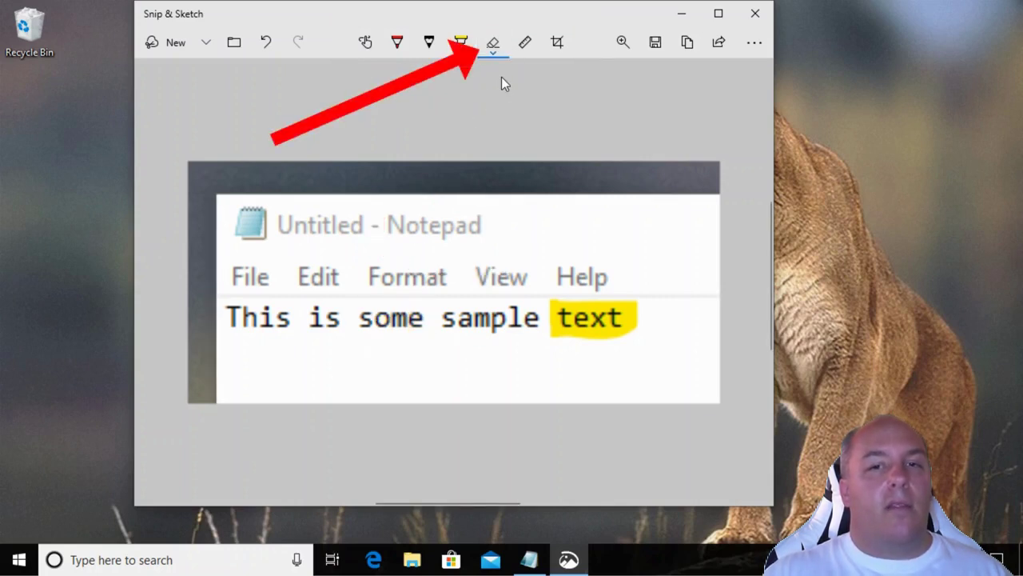
- Save the annotated snip as 'Sample screen shot'
left_click(654, 44)
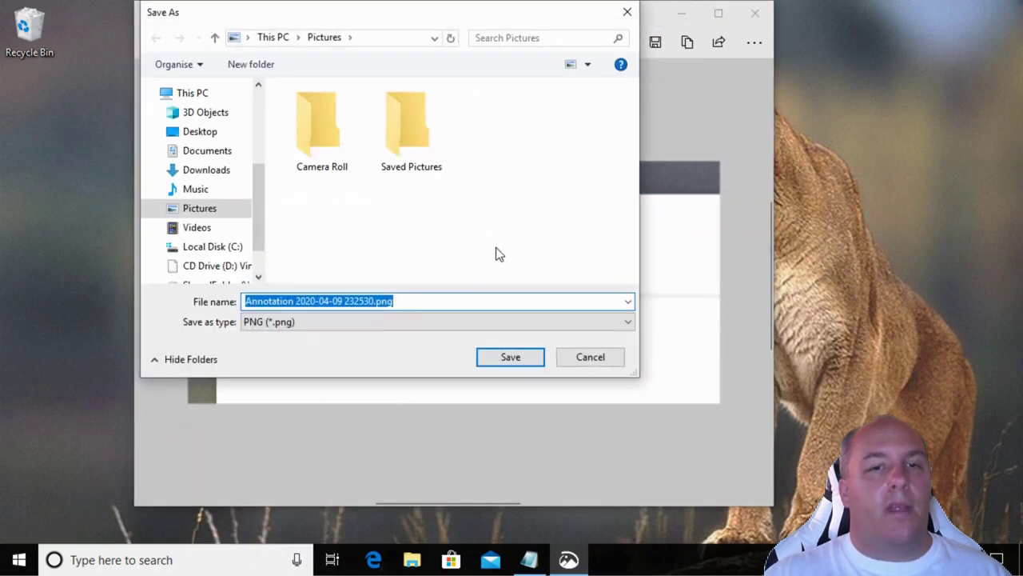
type("Sample screen shot")
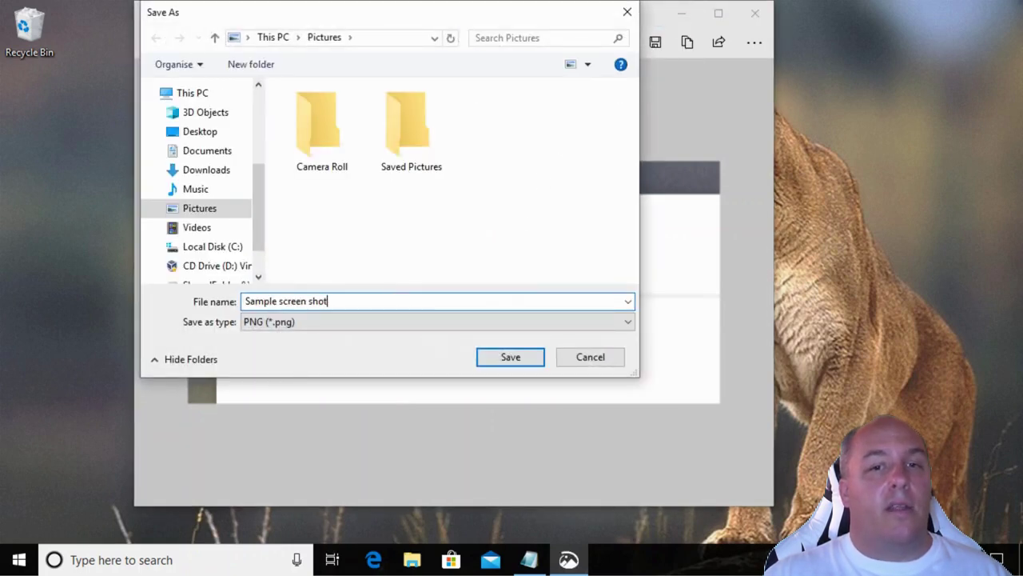
left_click(495, 355)
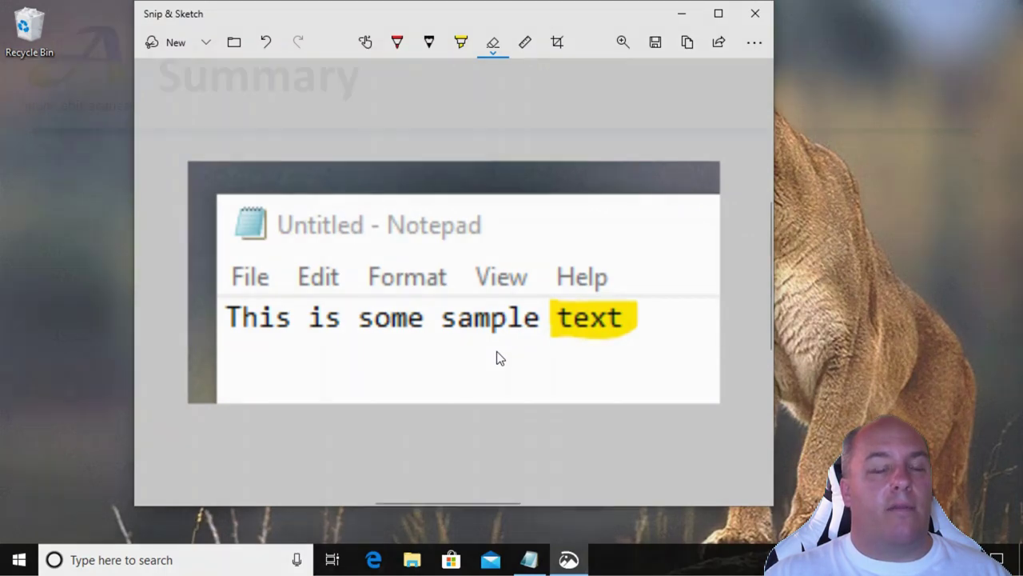